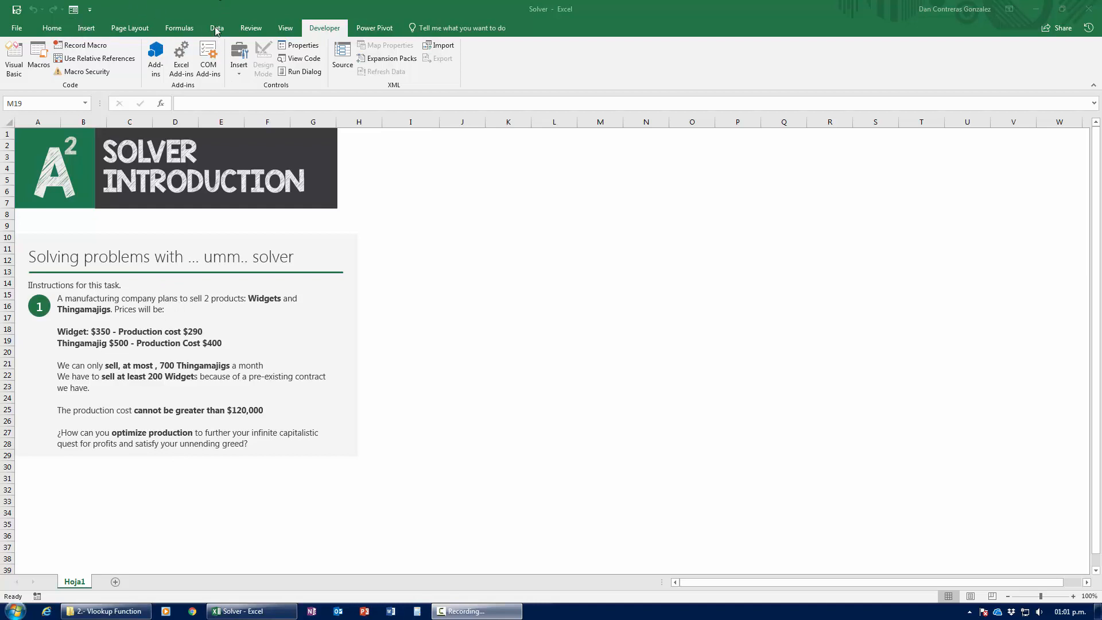
Enable the Solver Add-in from the Excel Add-ins list in the Excel options
left_click(216, 28)
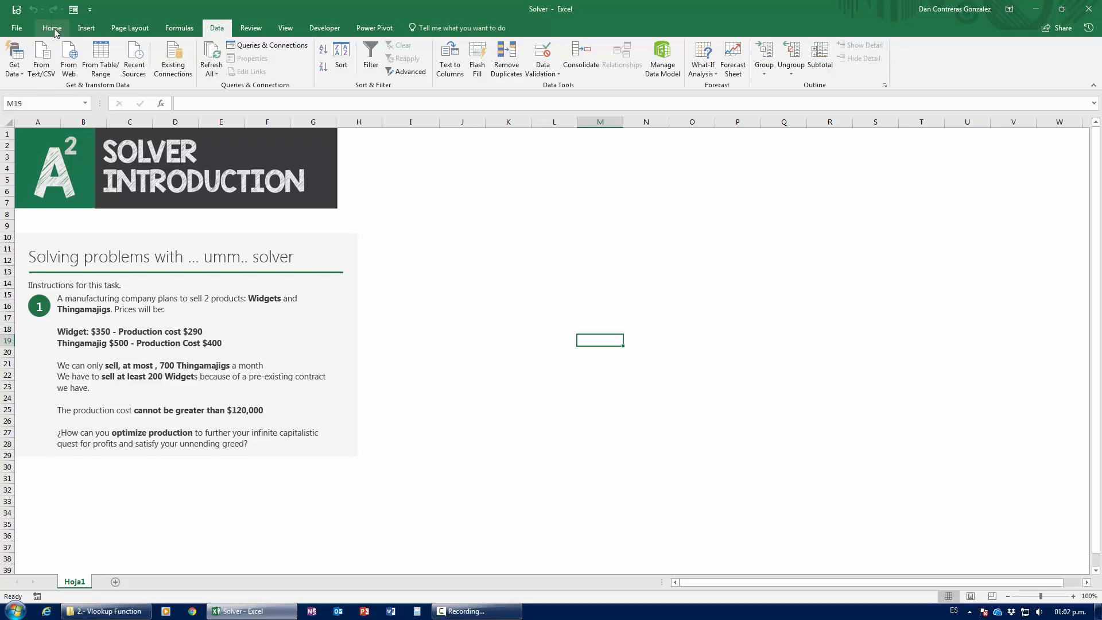
left_click(17, 29)
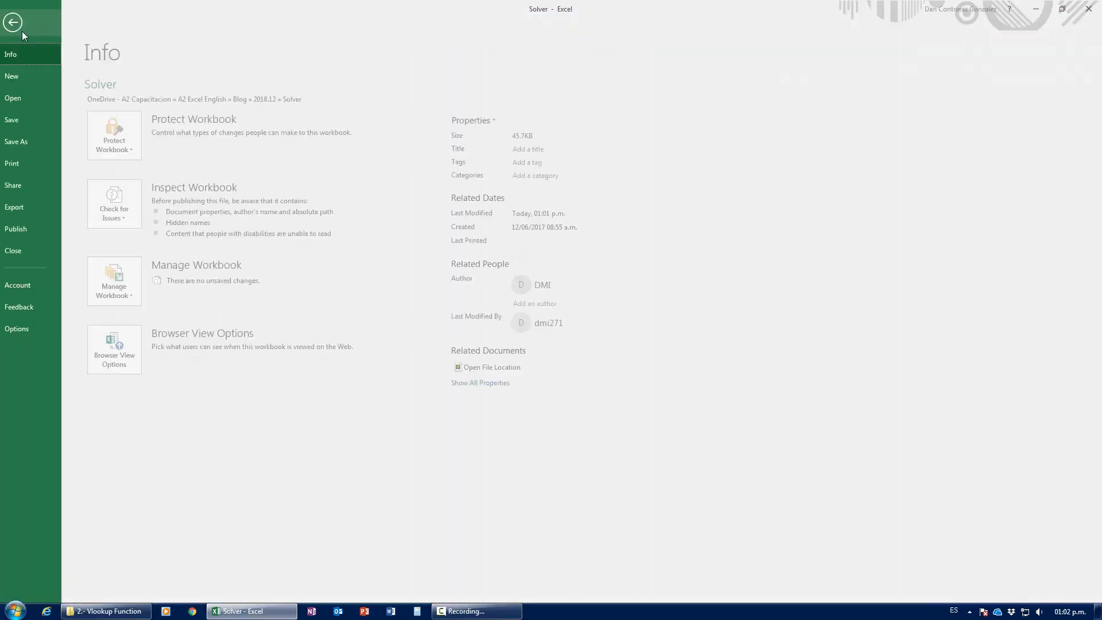
left_click(30, 332)
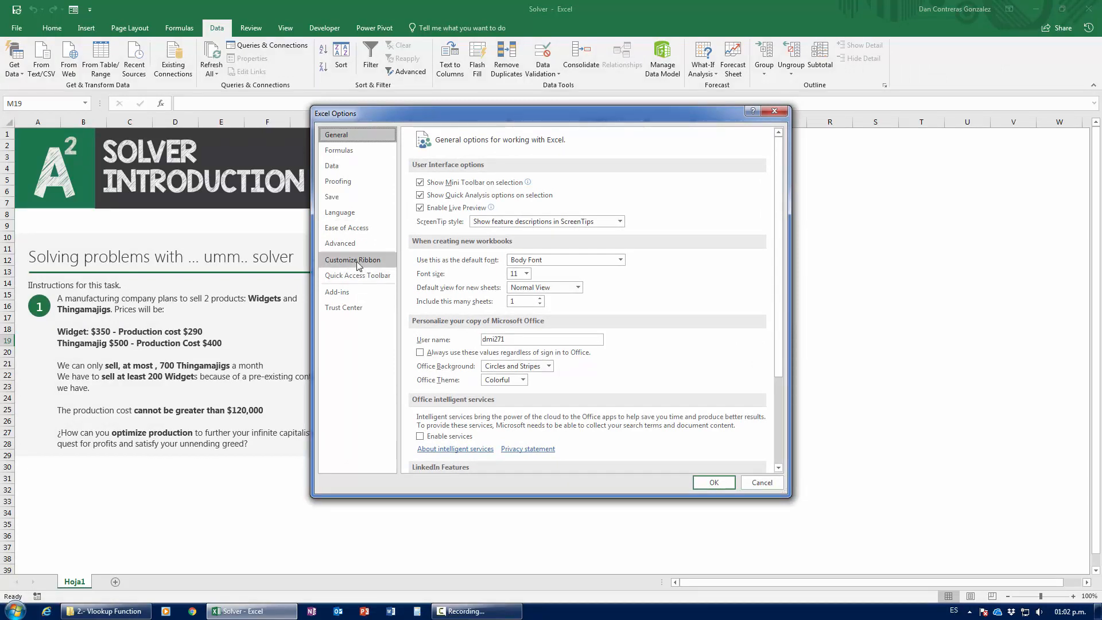
left_click(350, 291)
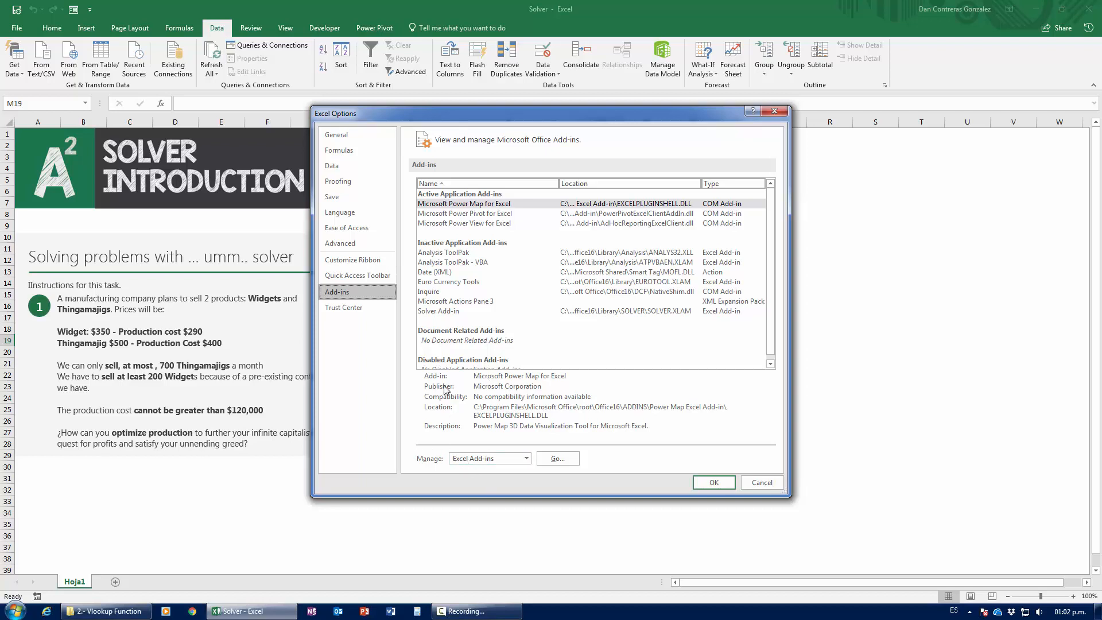
left_click(471, 459)
left_click(491, 459)
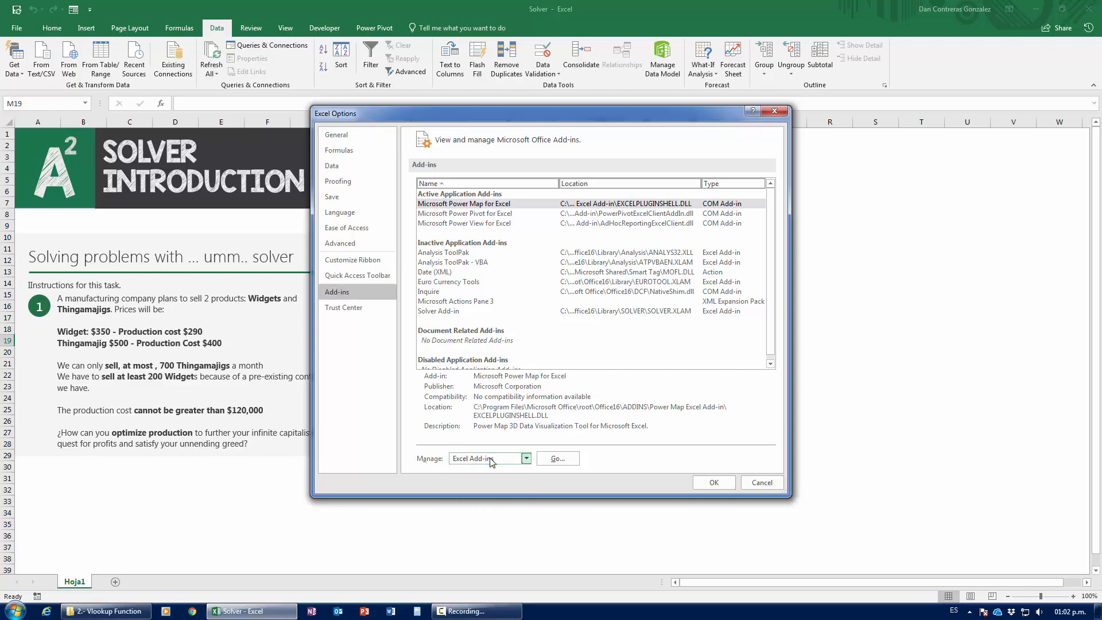
left_click(491, 459)
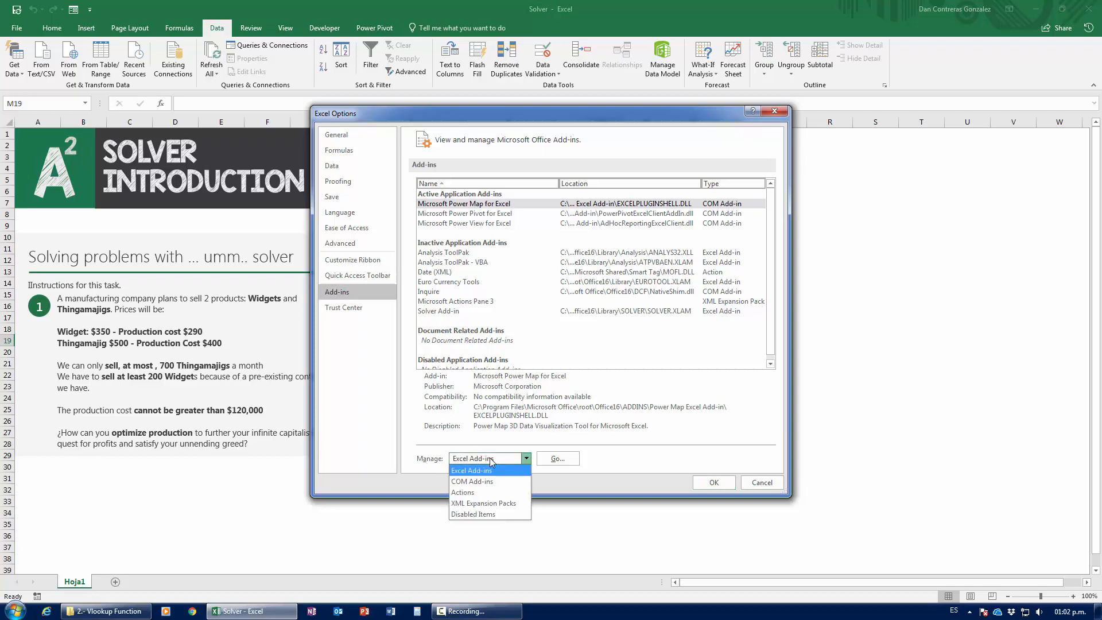
left_click(462, 471)
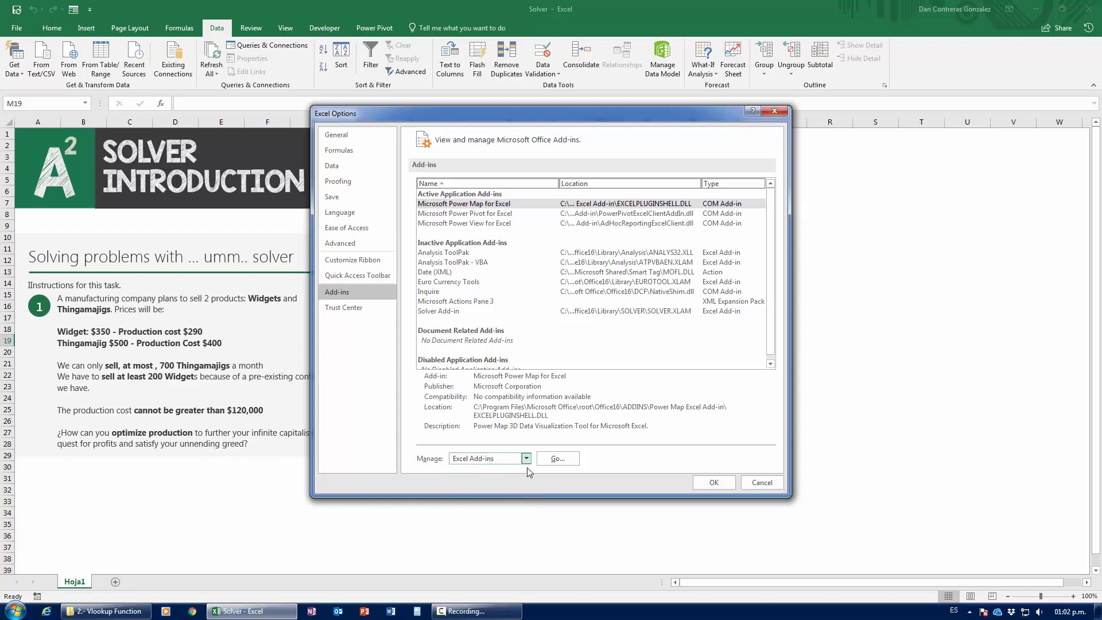
left_click(554, 460)
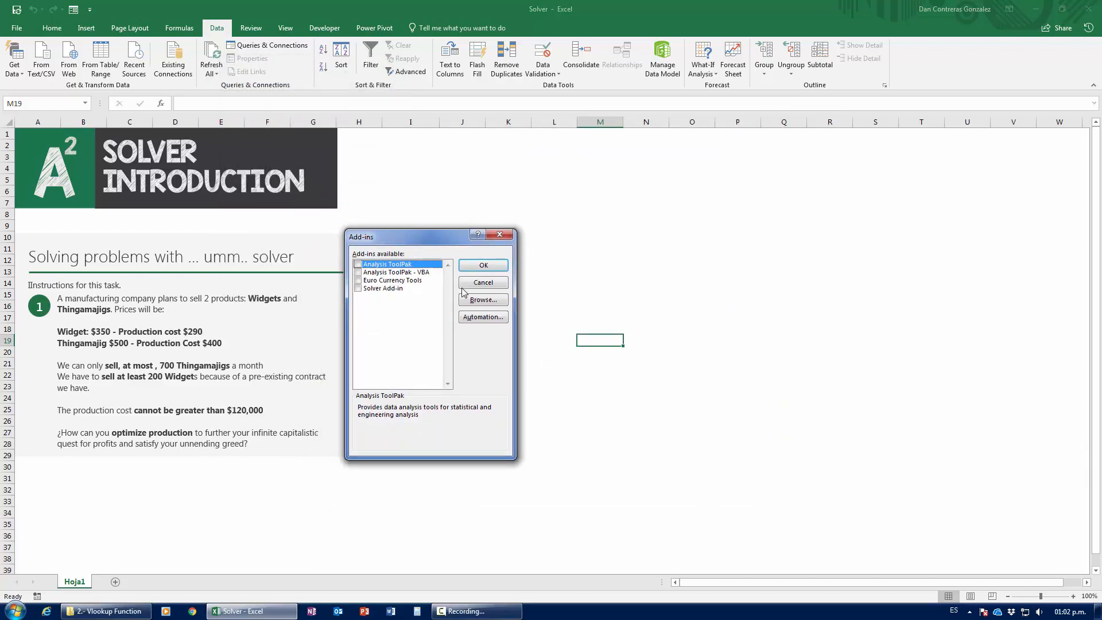
left_click(359, 289)
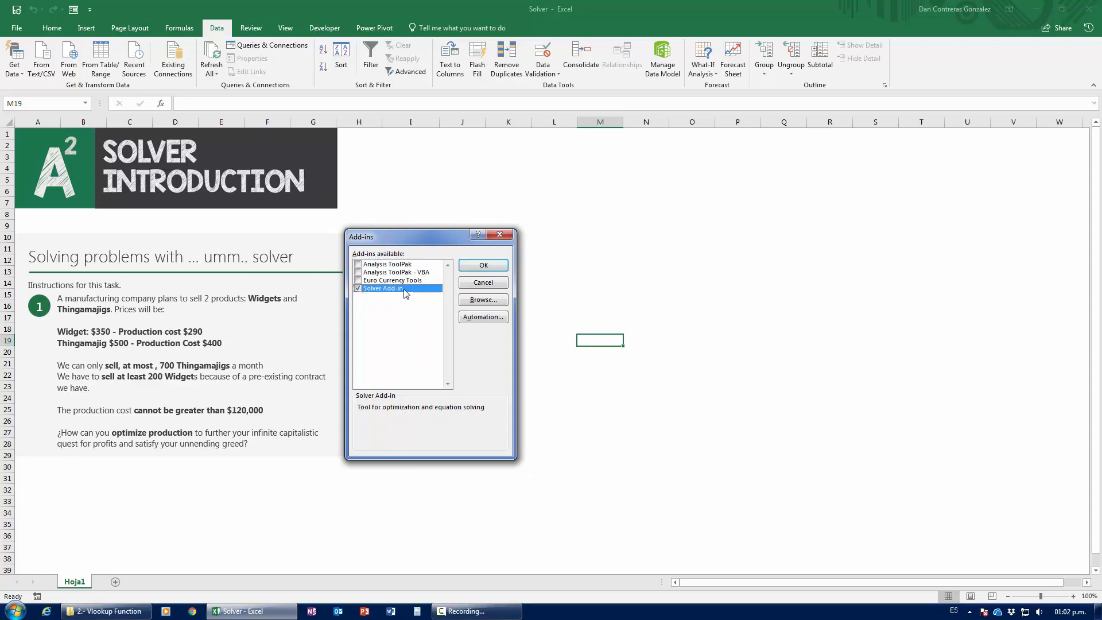
left_click(468, 266)
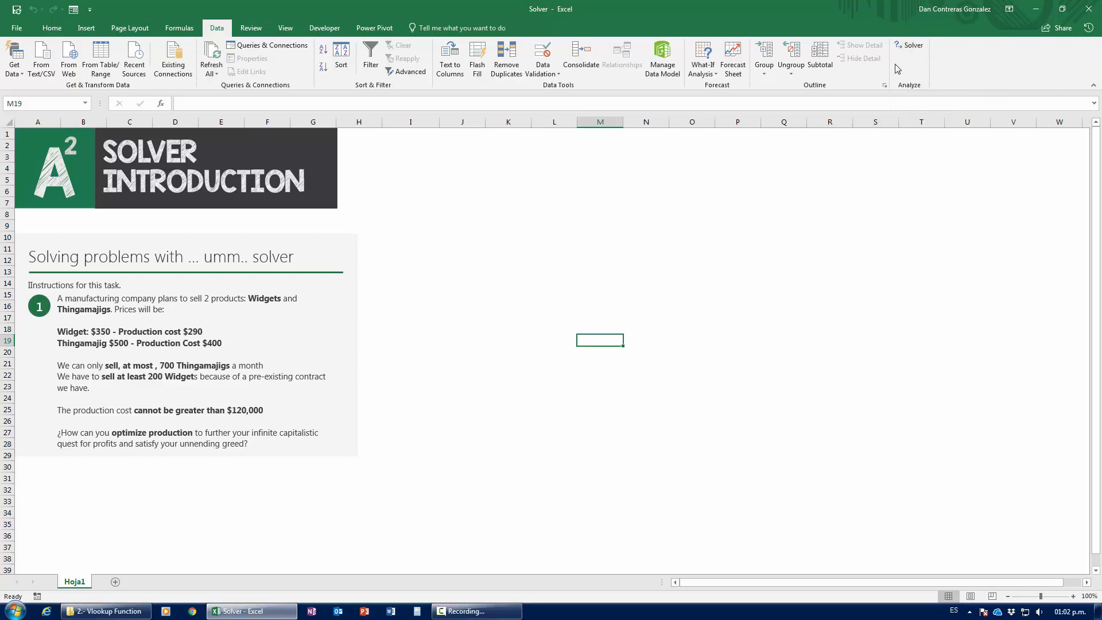
Open the Solver parameters to review the objective, variable cells and constraints, and close them without solving
left_click(900, 46)
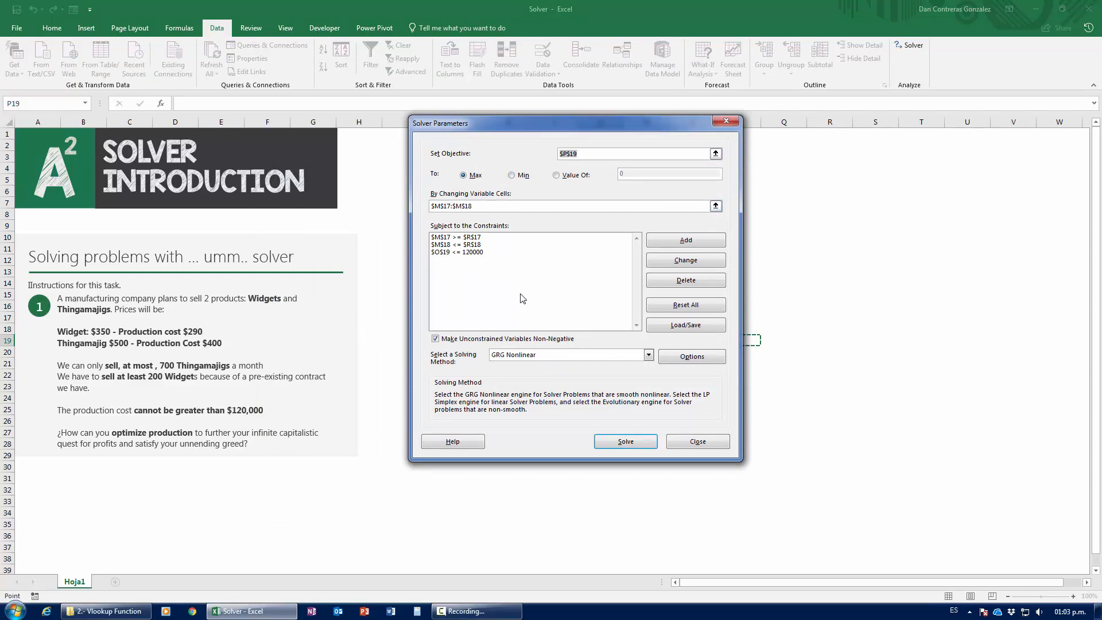
left_click(693, 445)
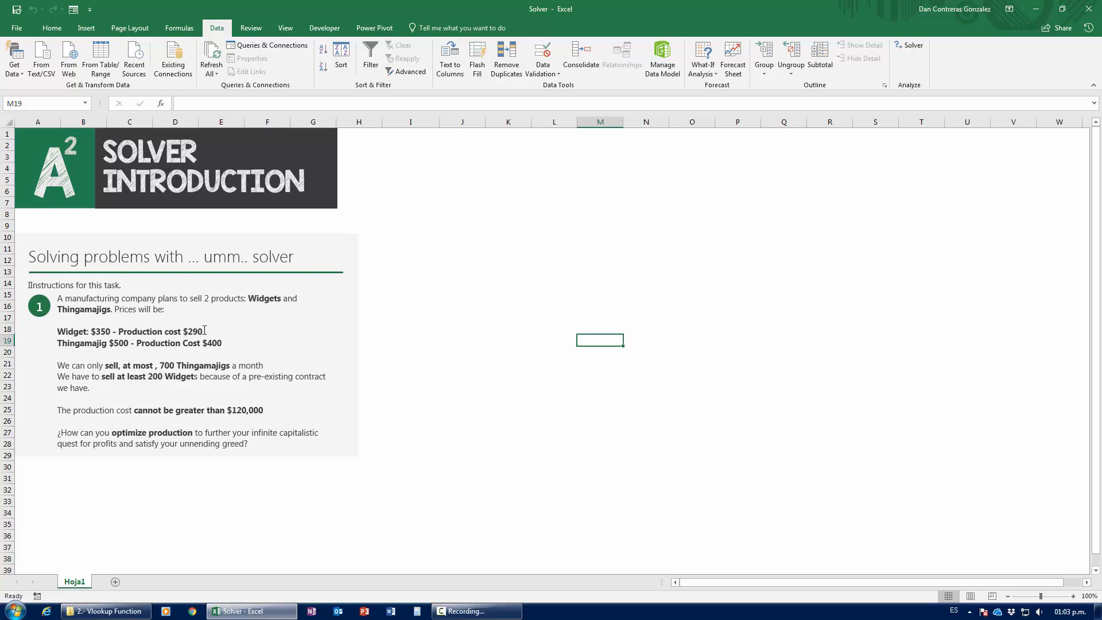
Enter the product labels Widgets in cell I17 and Thingamajigs in cell I18
left_click(414, 319)
type("Widgets")
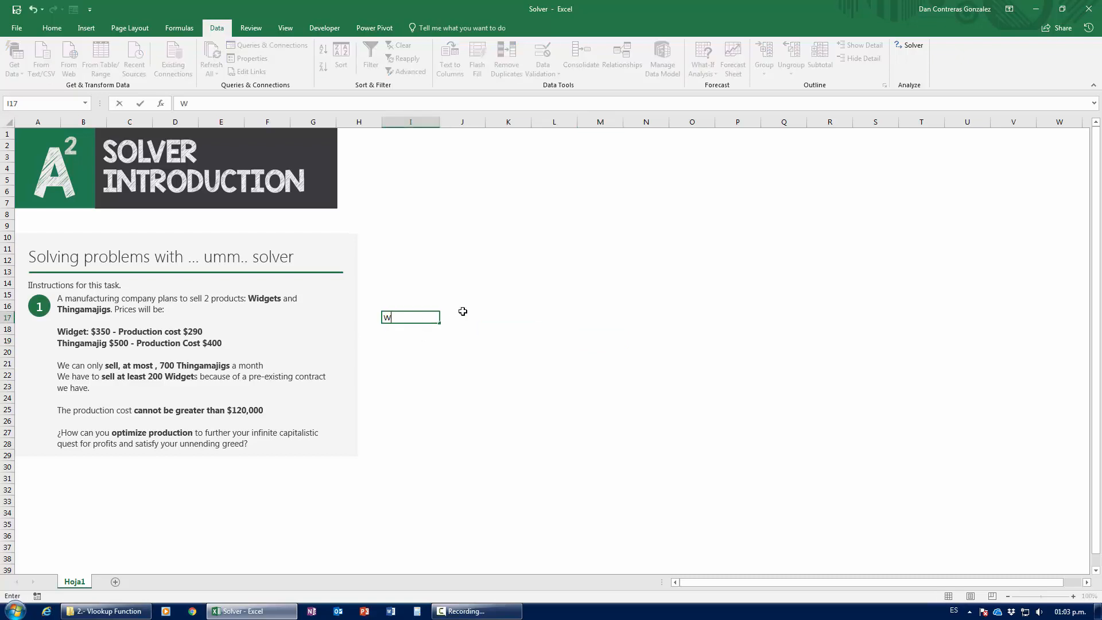
key("Return")
type("Thani")
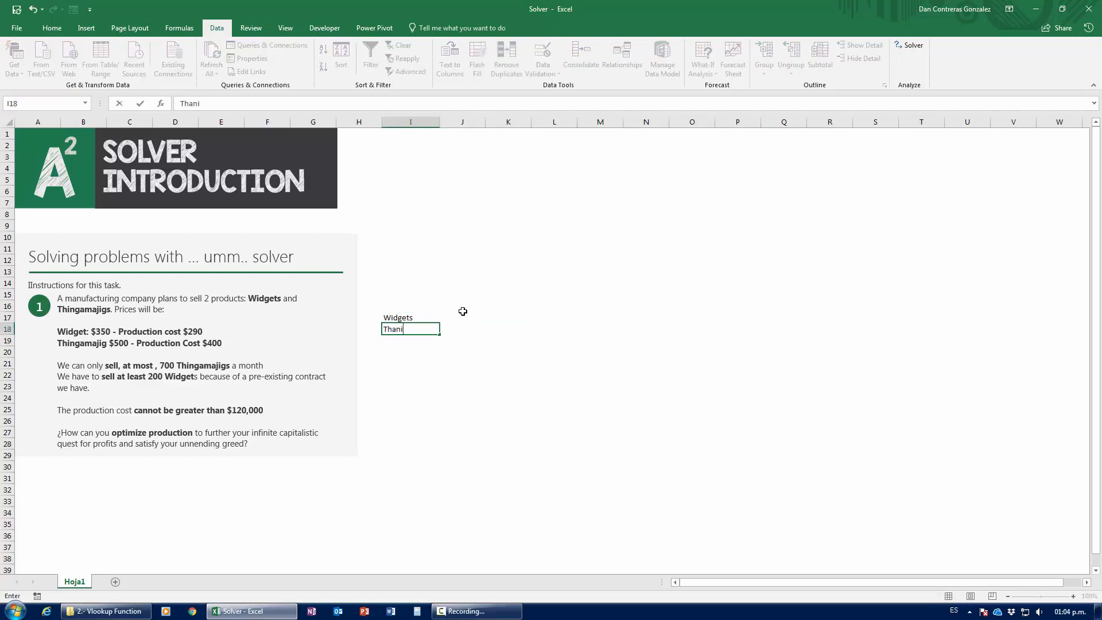
key("BackSpace")
key("BackSpace")
type("ingamajigs")
key("Return")
Enter the header Sales Price in J16 and the Widgets price of 350 in J17
key("Up")
key("Up")
left_click(463, 311)
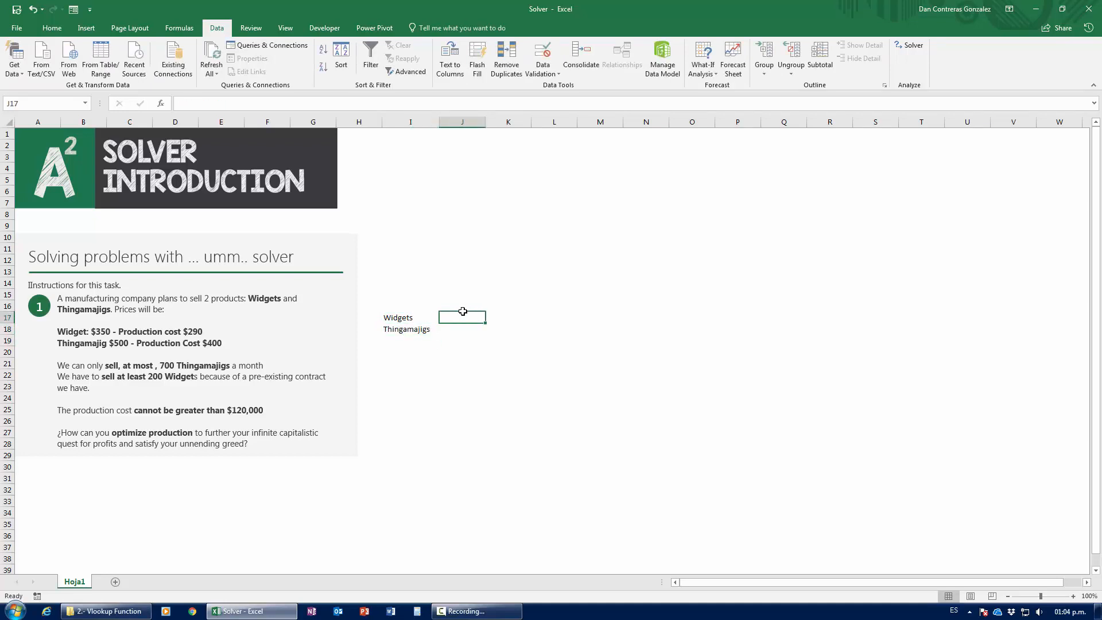
key("Up")
type("S")
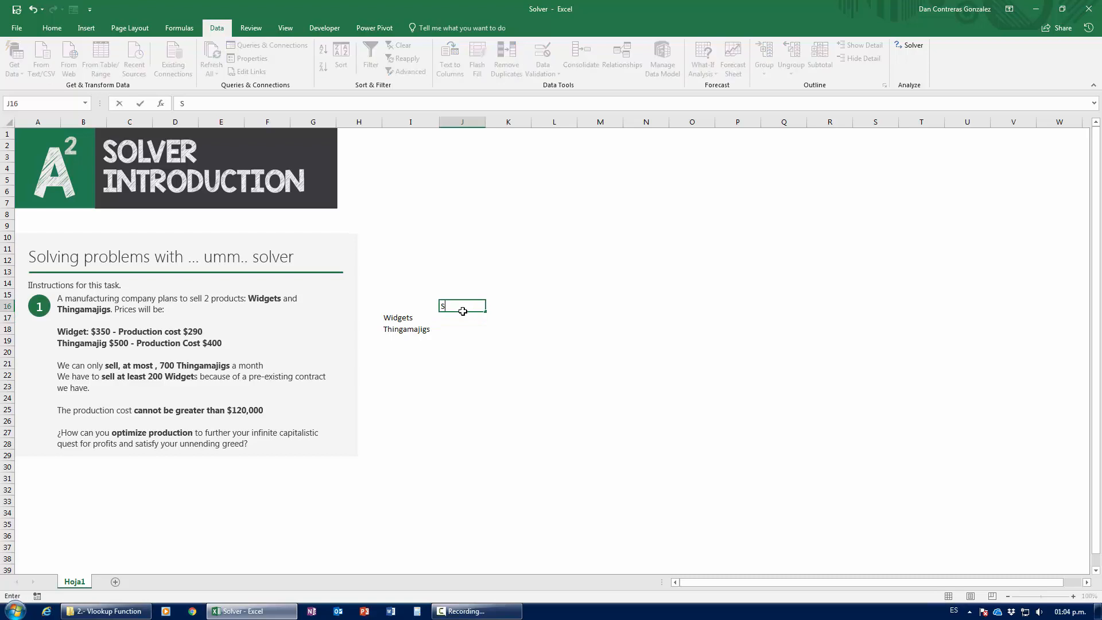
type("ales Price")
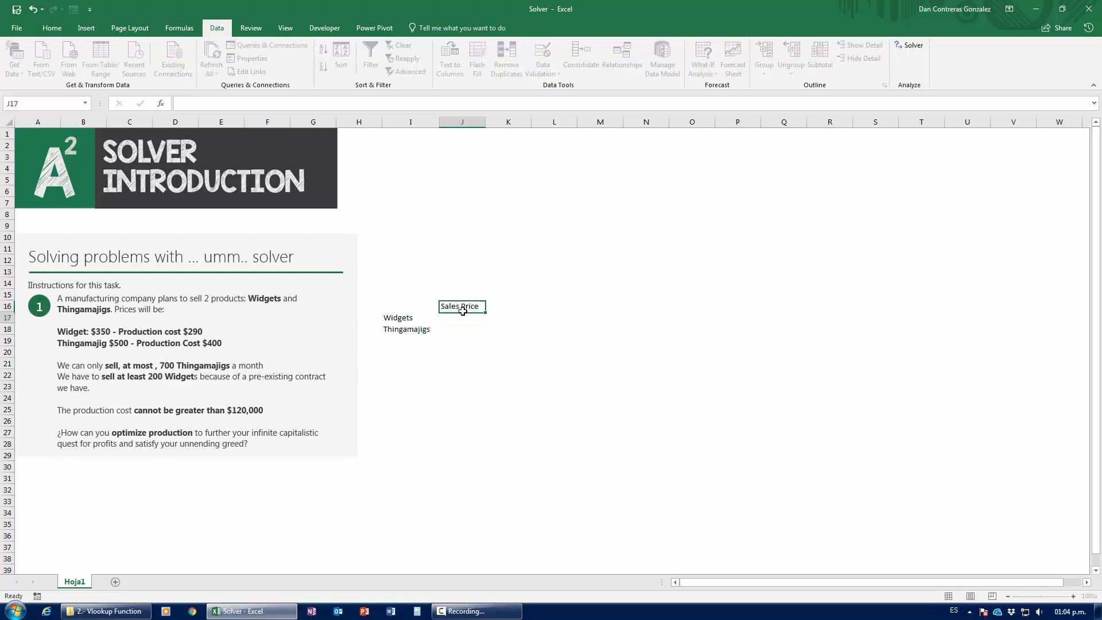
key("Return")
type("350")
key("Return")
Enter the header Cost in K16 and the Widgets production cost of 290 in K17
key("Up")
key("Right")
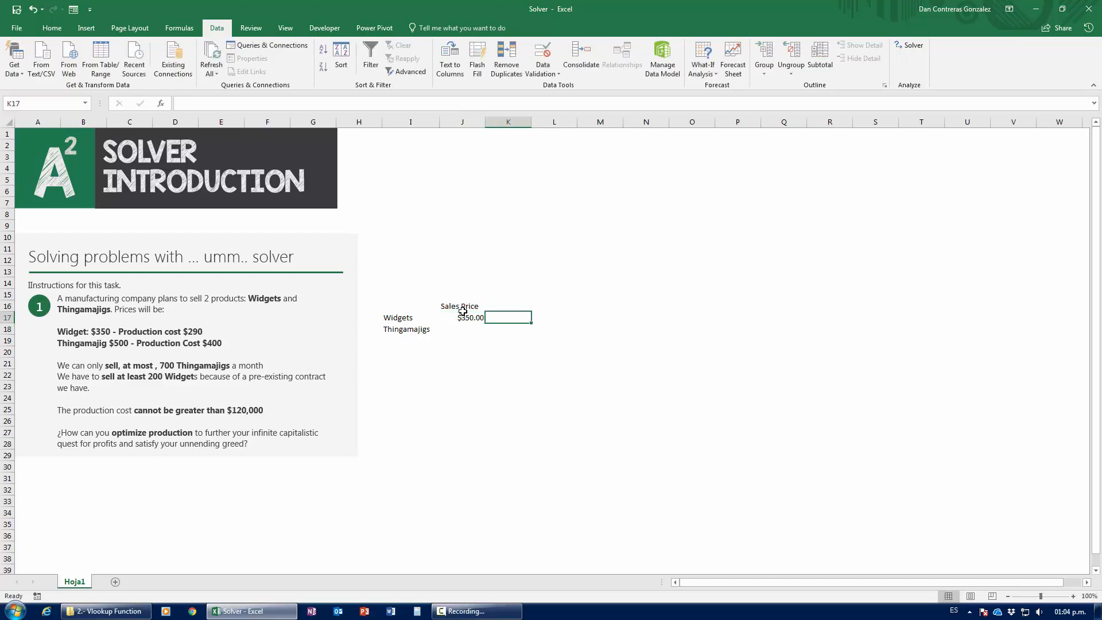
key("Up")
type("Cost")
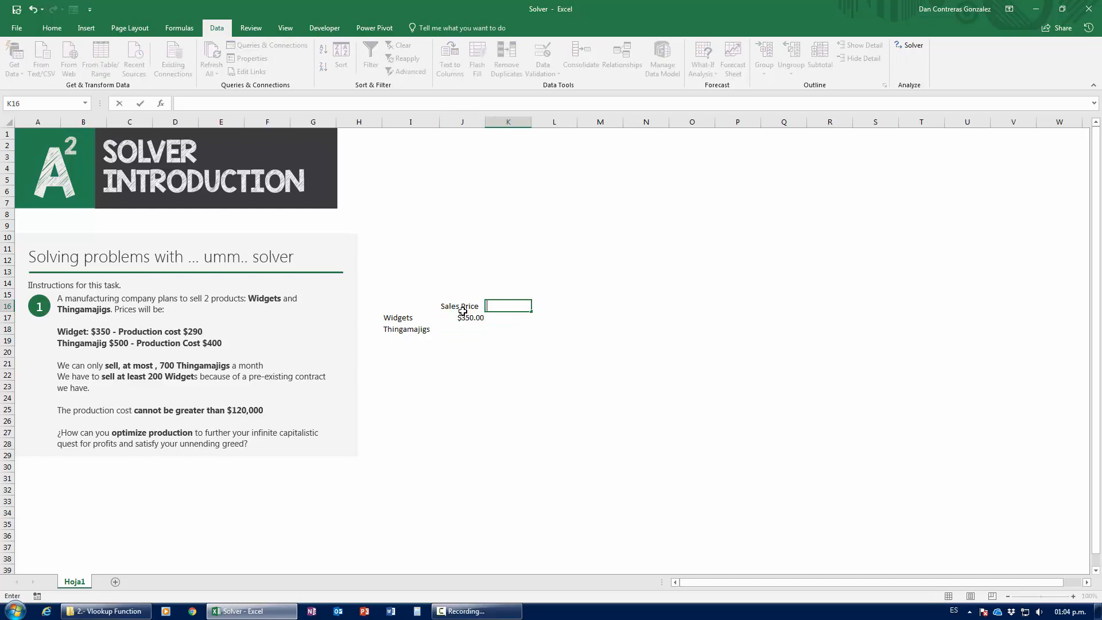
key("Return")
type("290")
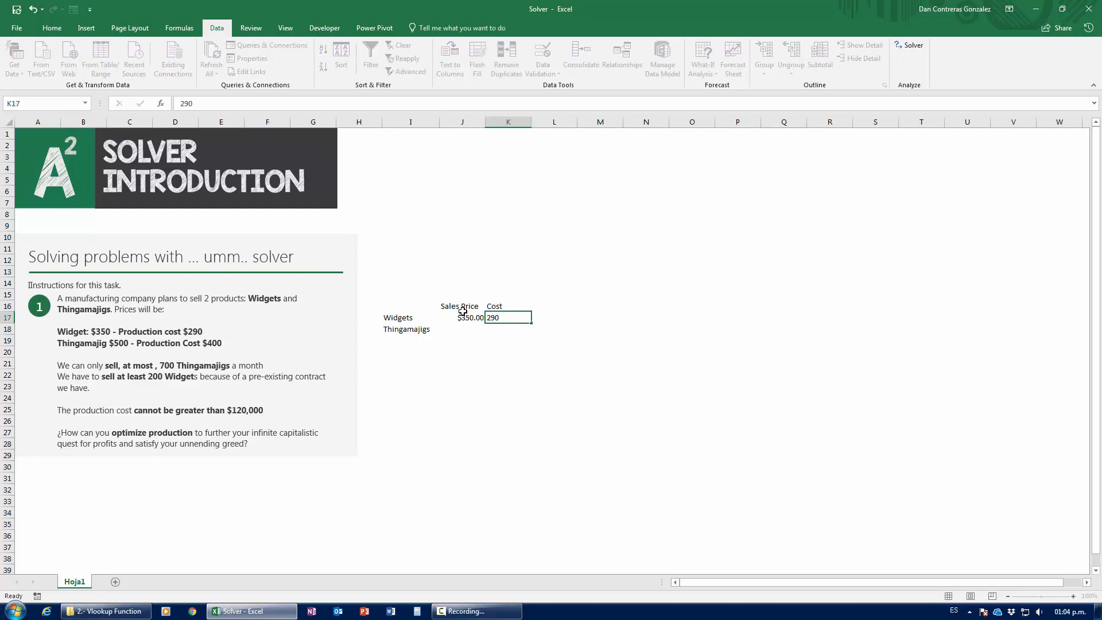
key("Return")
Enter the Thingamajigs sales price of 500 in J18 and cost of 400 in K18
key("Up")
key("Left")
key("Down")
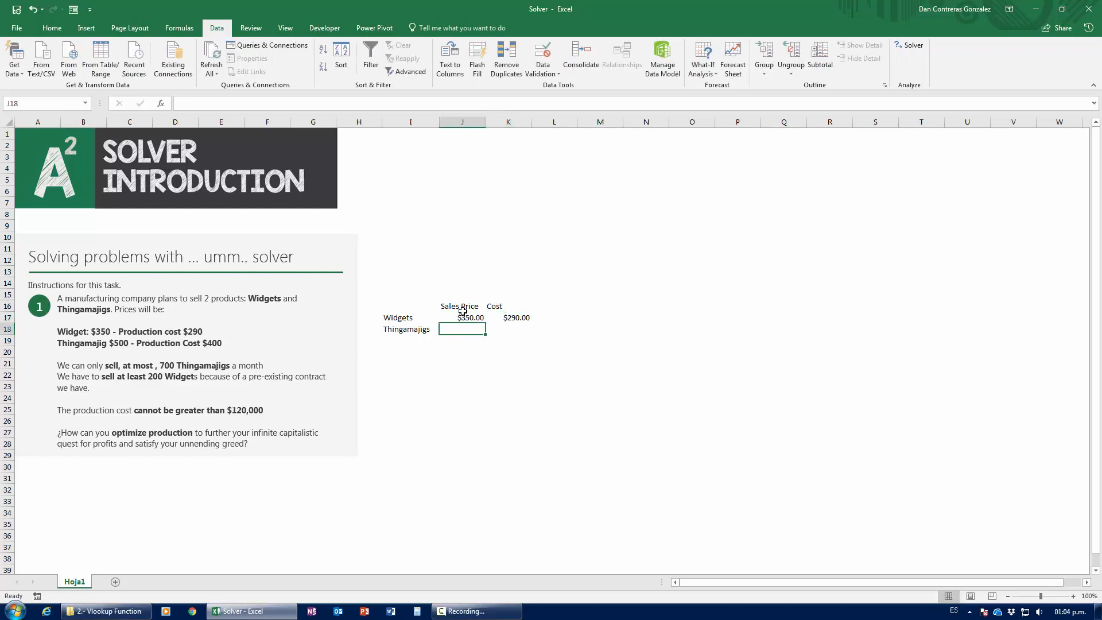
type("500")
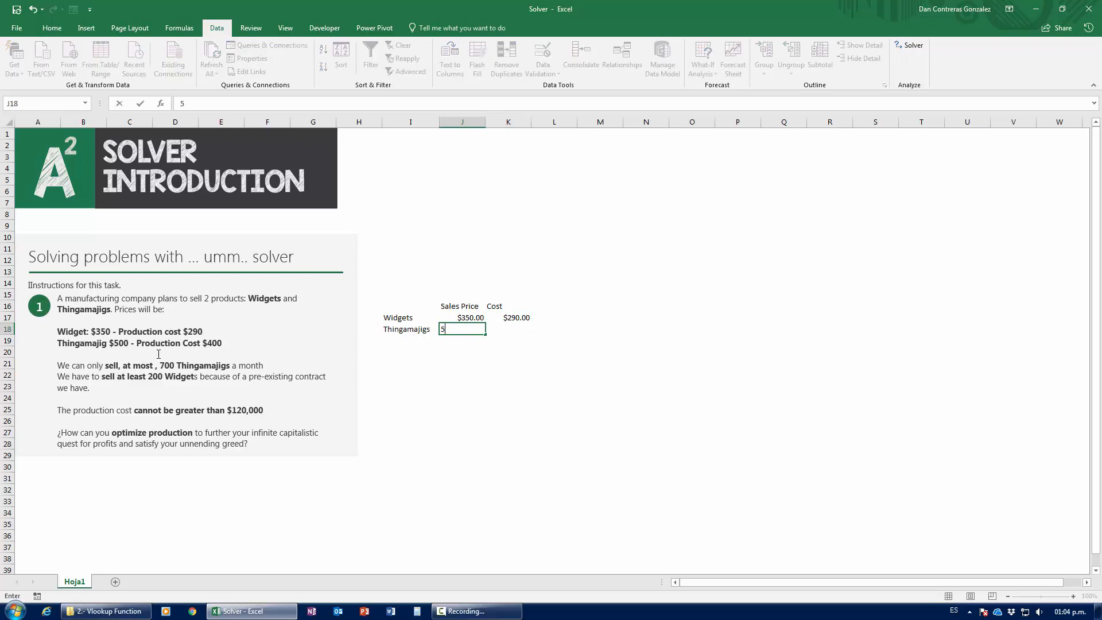
key("Tab")
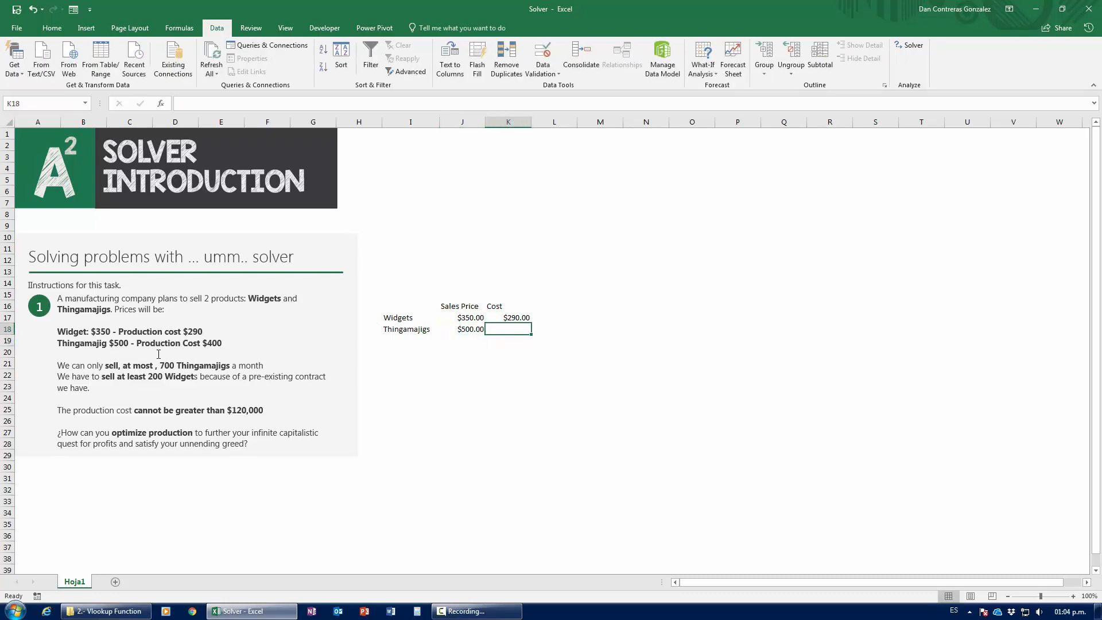
type("400")
key("Return")
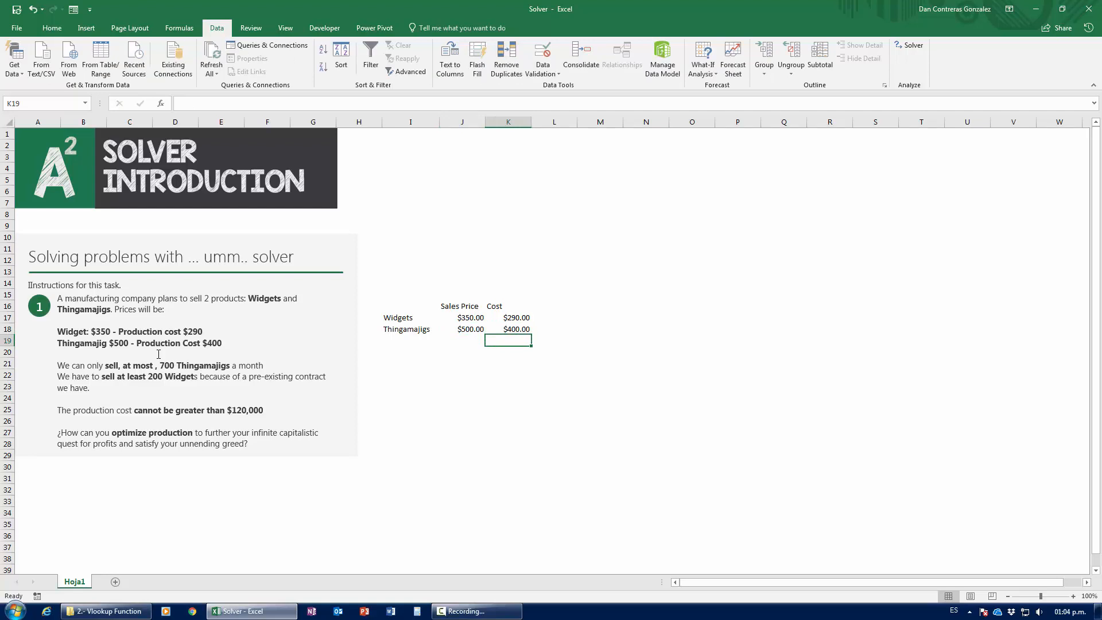
key("Up")
key("Up")
key("Up")
key("Left")
key("Left")
key("Down")
key("Down")
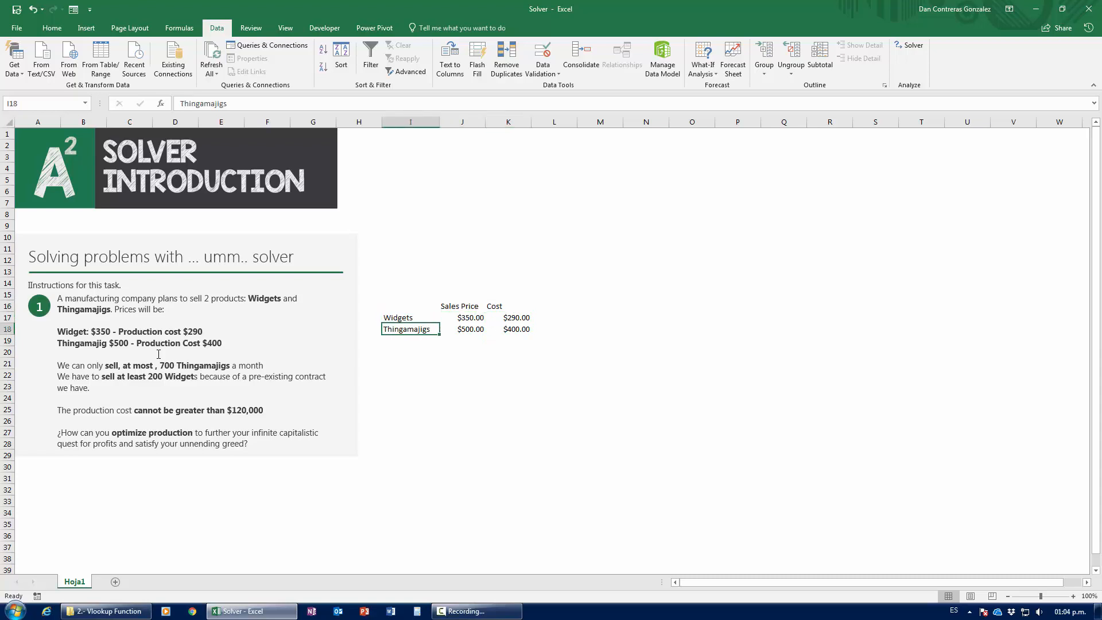
key("Right")
key("Right")
key("Left")
key("Left")
key("Right")
key("Right")
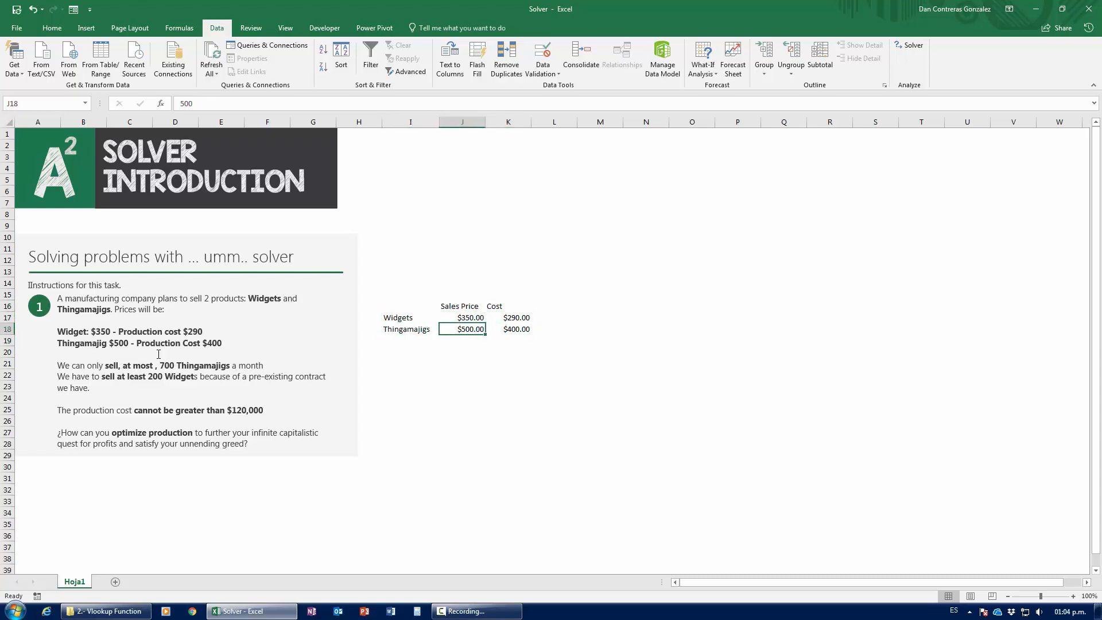
Add the column header Profit in cell L16, beside the Cost header
key("Up")
key("Right")
key("Up")
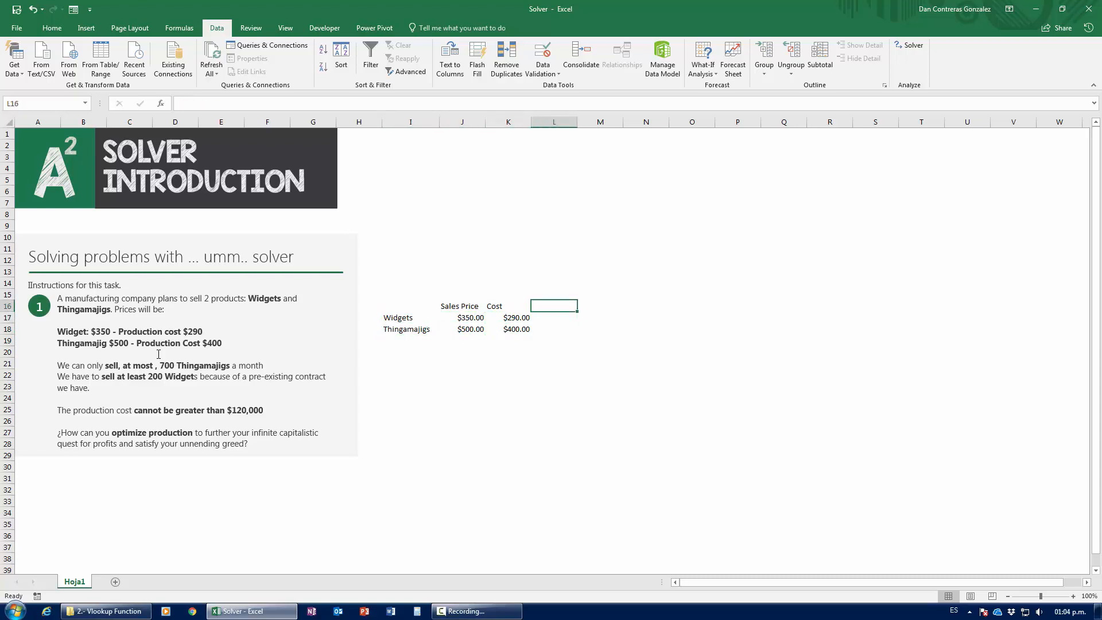
type("Profit")
key("Return")
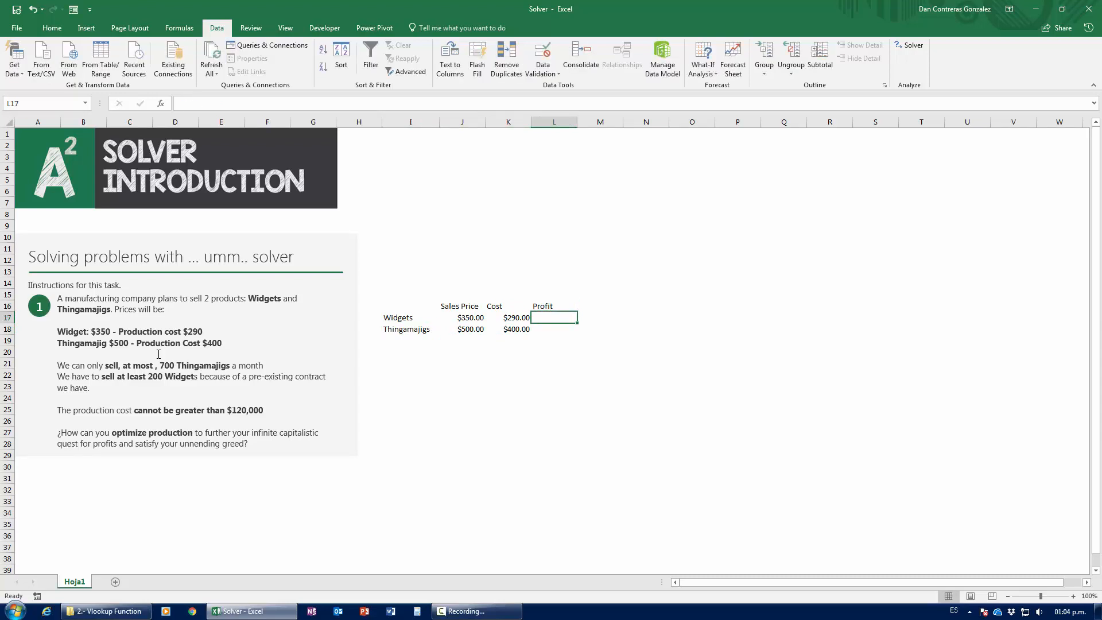
Calculate each product's profit as sales price minus cost, with =J17-K17 in L17 and =J18-K18 in L18
type("=")
key("Left")
key("Left")
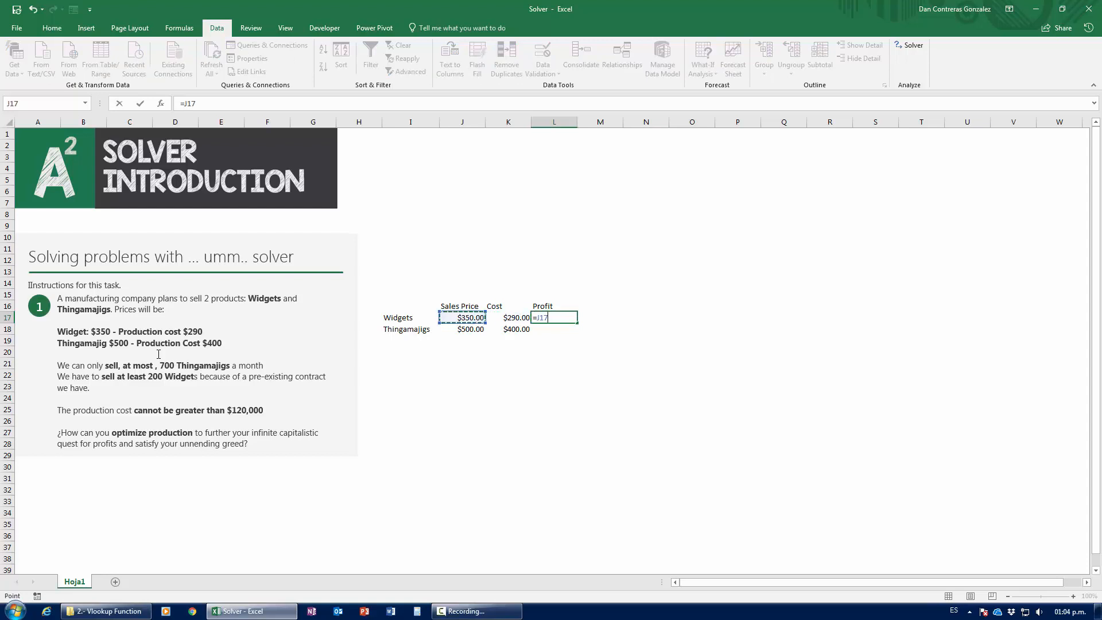
type("-")
key("Left")
key("Return")
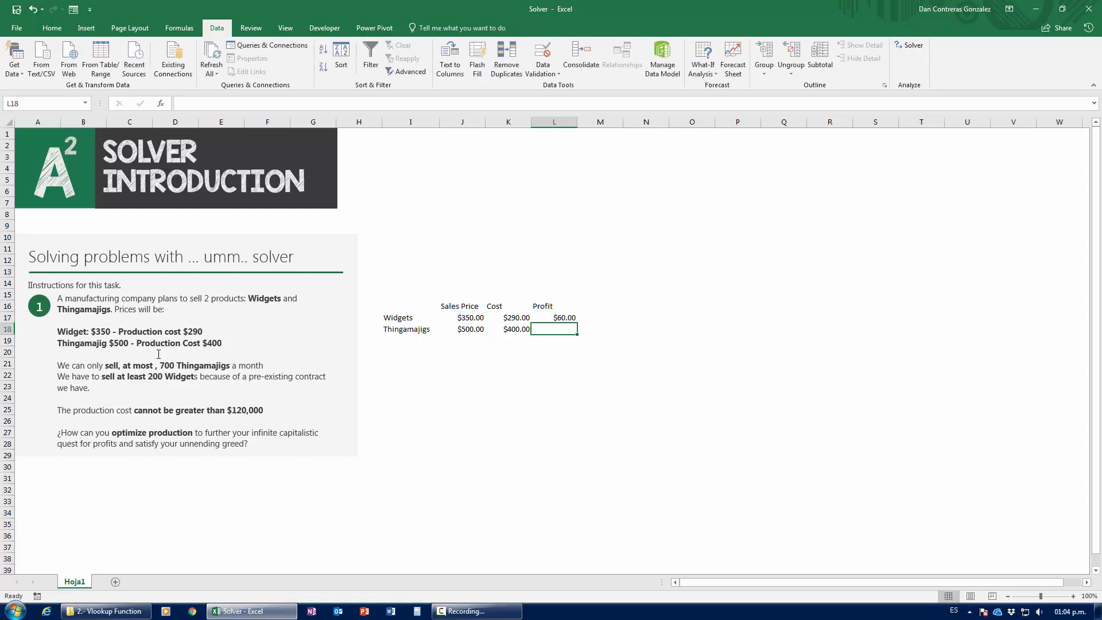
type("=")
key("Left")
key("Left")
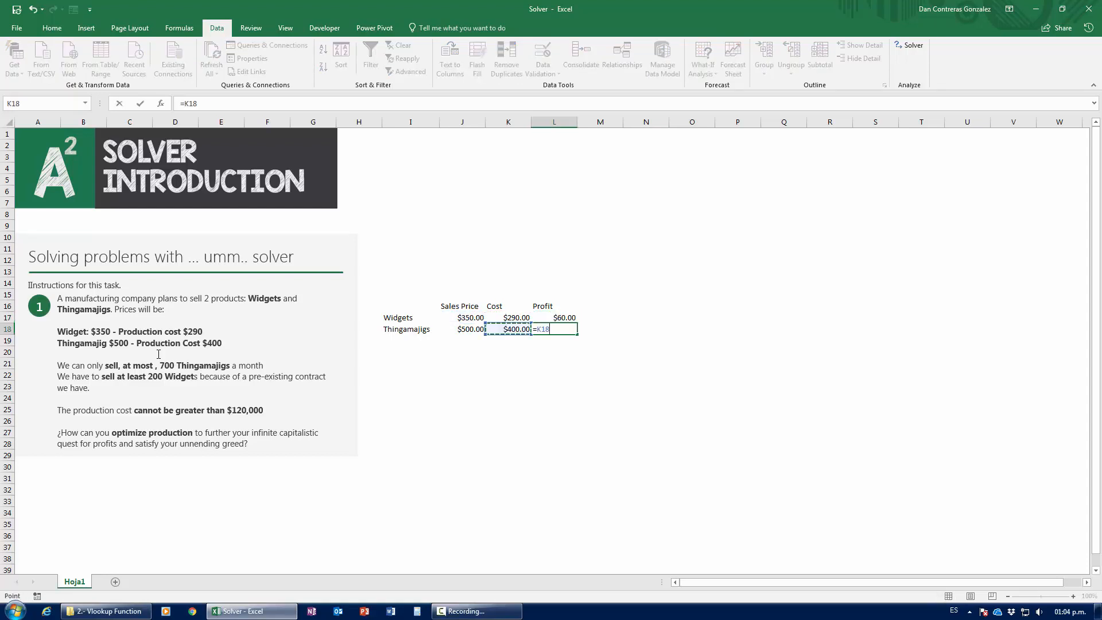
type("-")
key("Left")
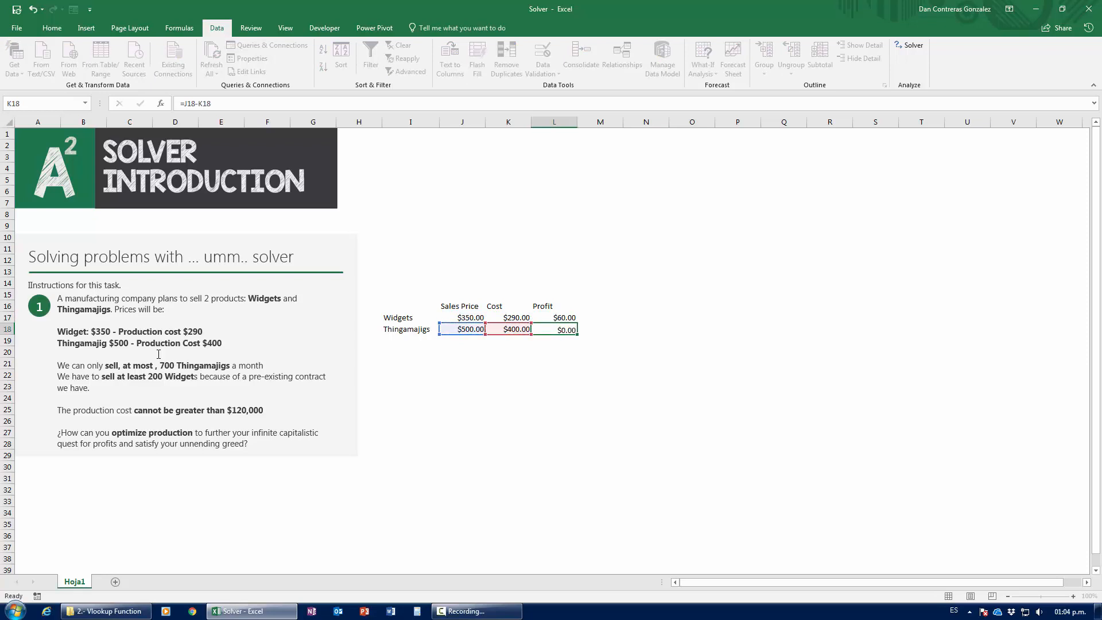
key("Return")
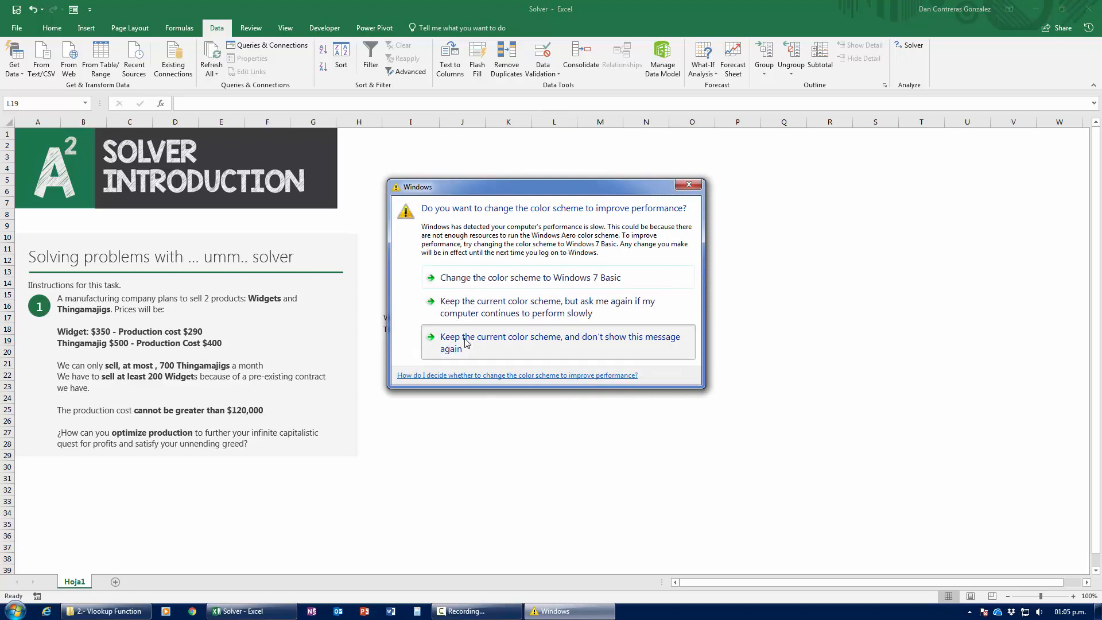
Keep the current Windows color scheme without showing the message again, and select cell M16 in the worksheet
left_click(446, 342)
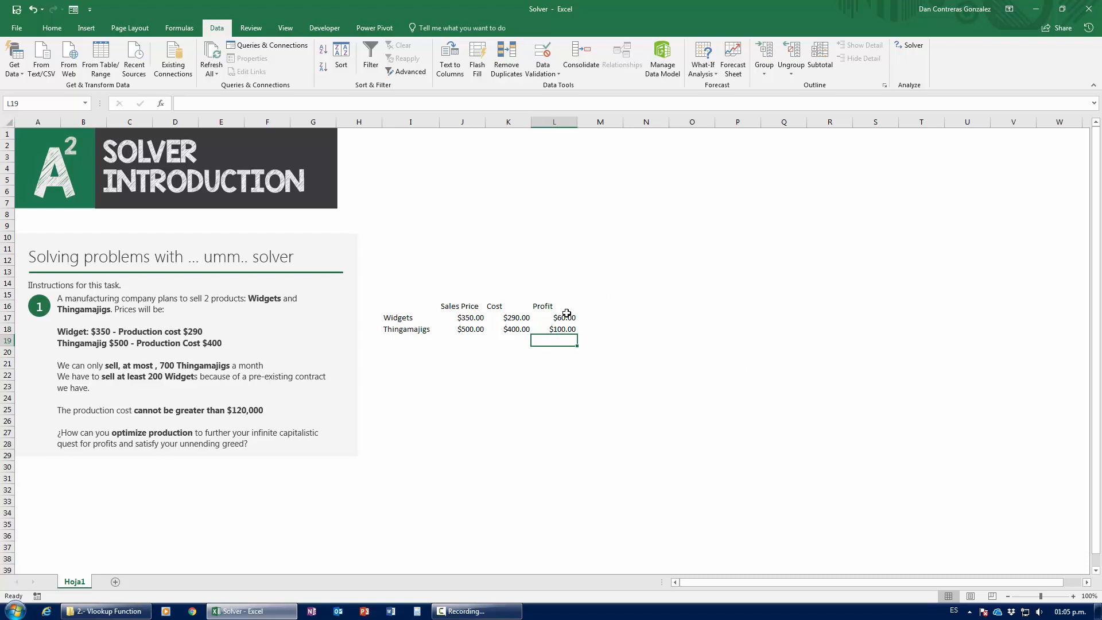
left_click(592, 305)
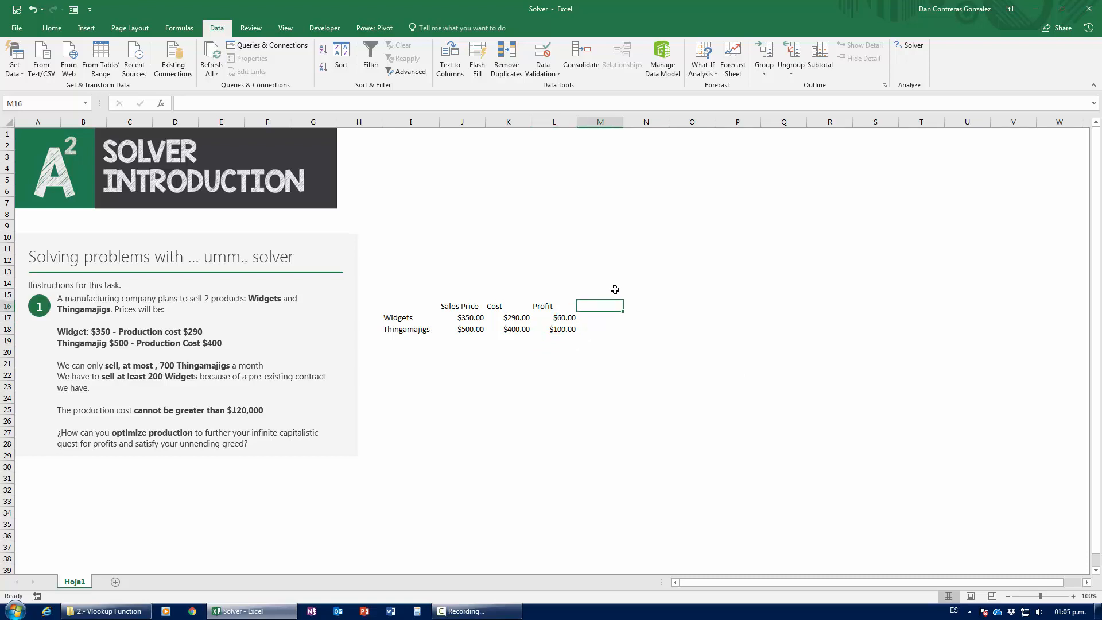
Add the column header Unit Produced in M16 and enter a starting quantity of 1 for each product in M17 and M18
key("Right")
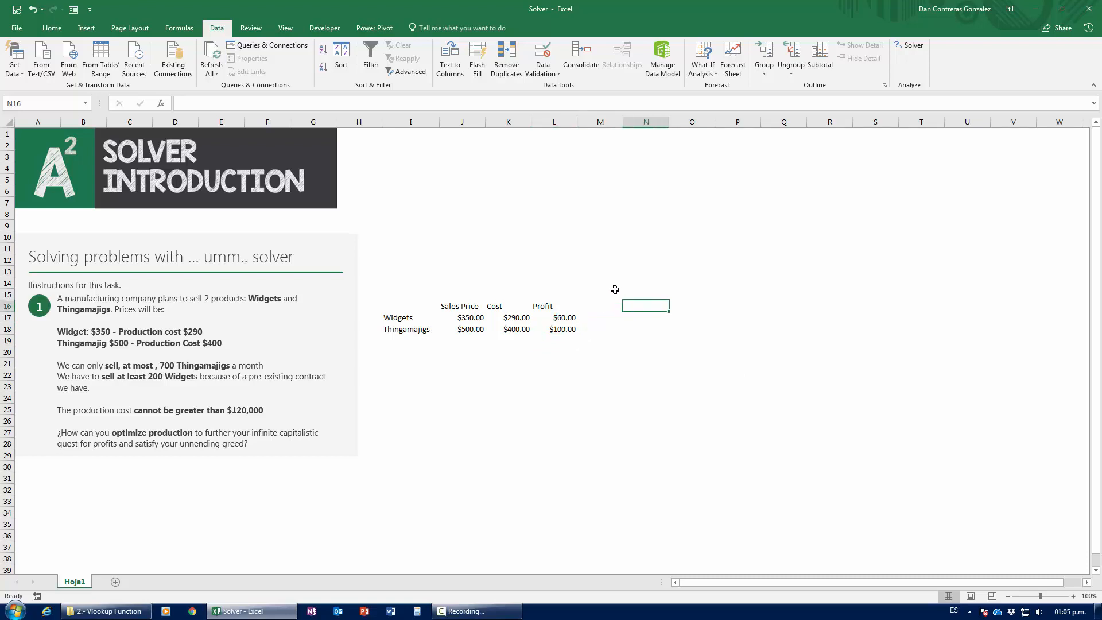
key("Left")
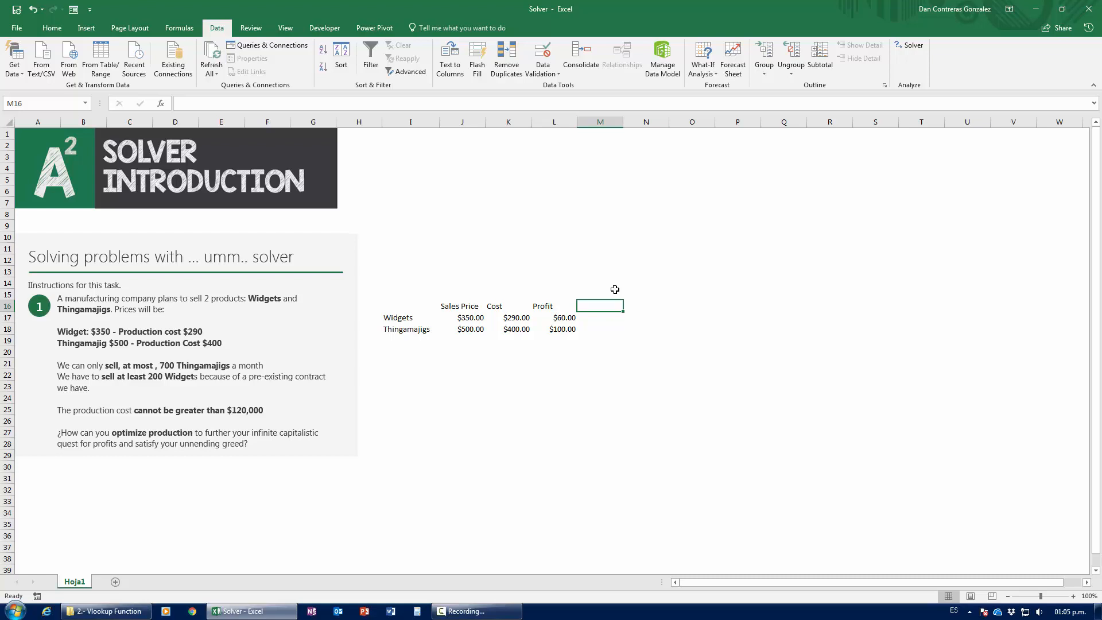
type("Unit Produced")
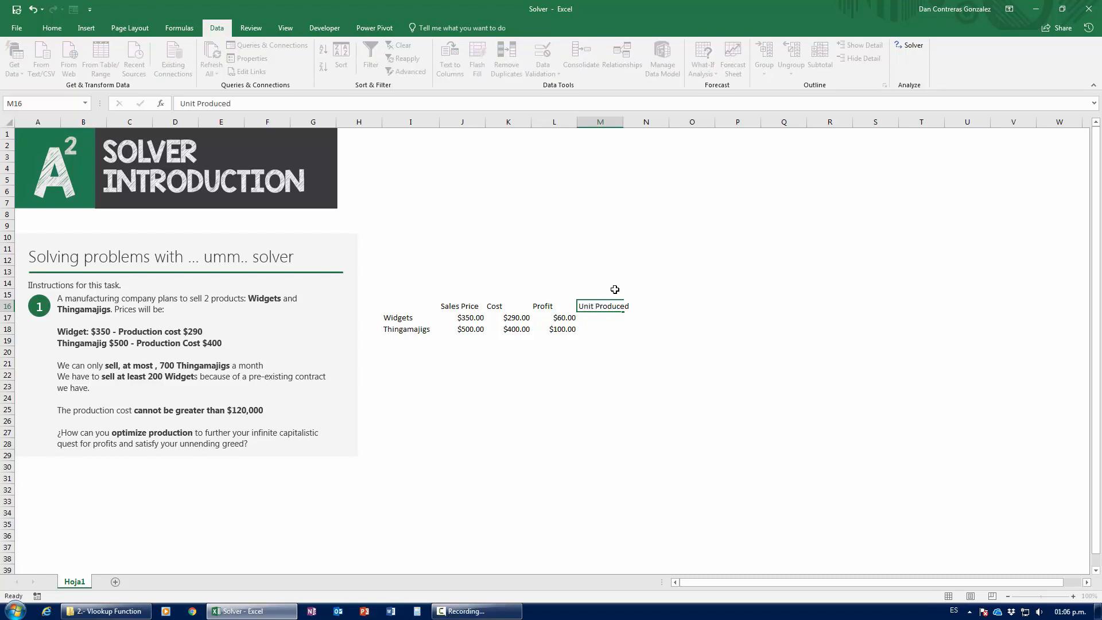
key("Return")
type("1")
key("Return")
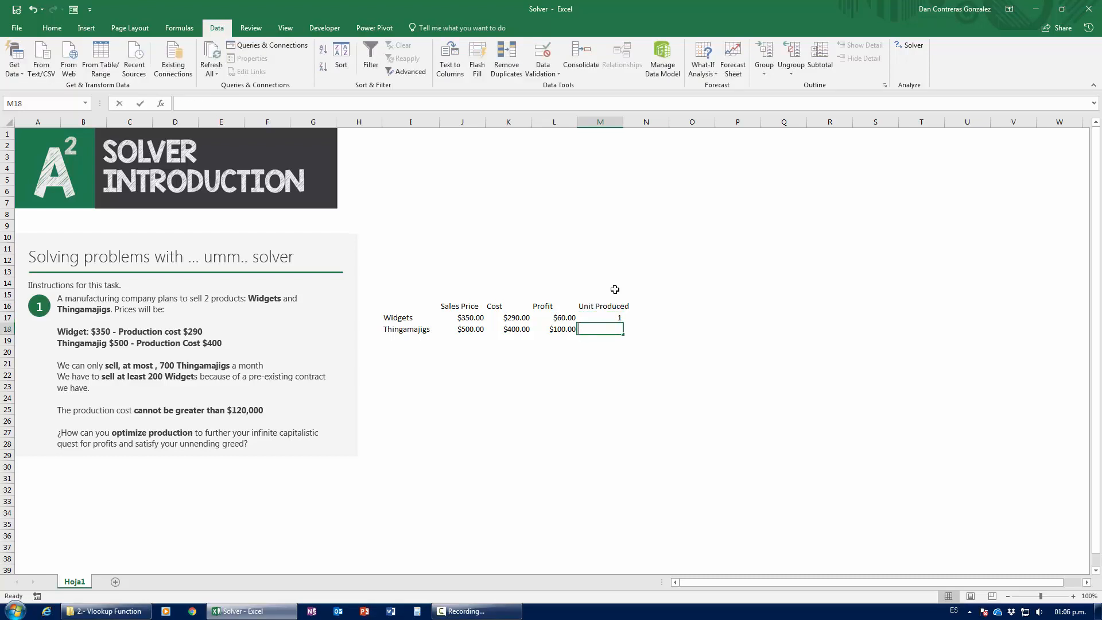
type("1")
key("Return")
Widen column M slightly so that the Unit Produced header fits inside it
key("Up")
key("Up")
key("Down")
key("Up")
key("Down")
left_click_drag(623, 123, 633, 122)
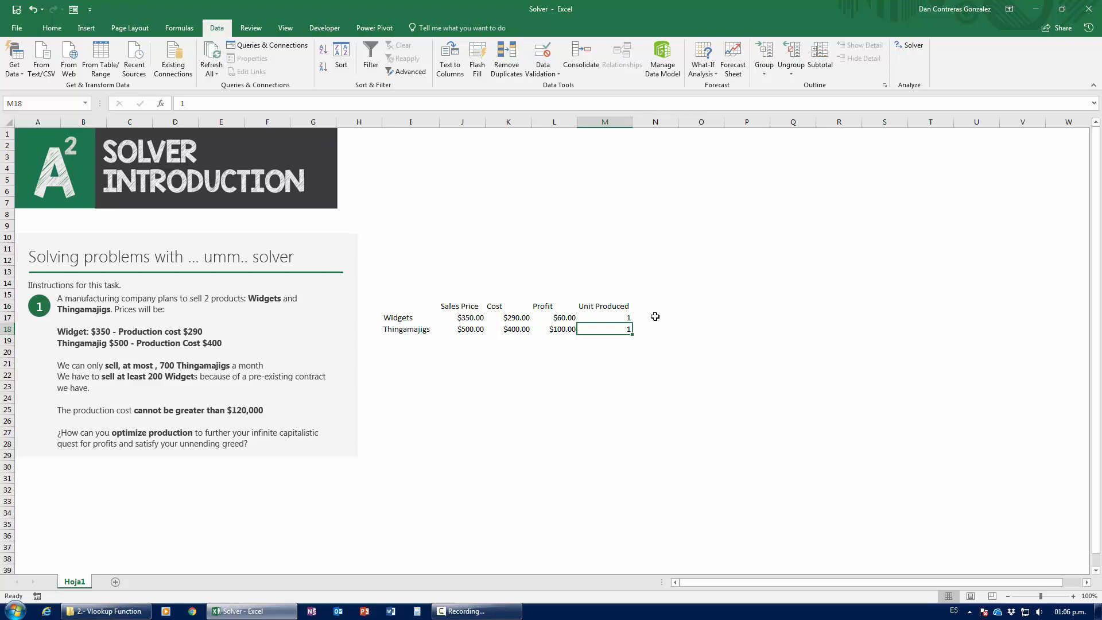
Add the column headers Total Cost in N16 and Total Profit in O16
left_click(651, 303)
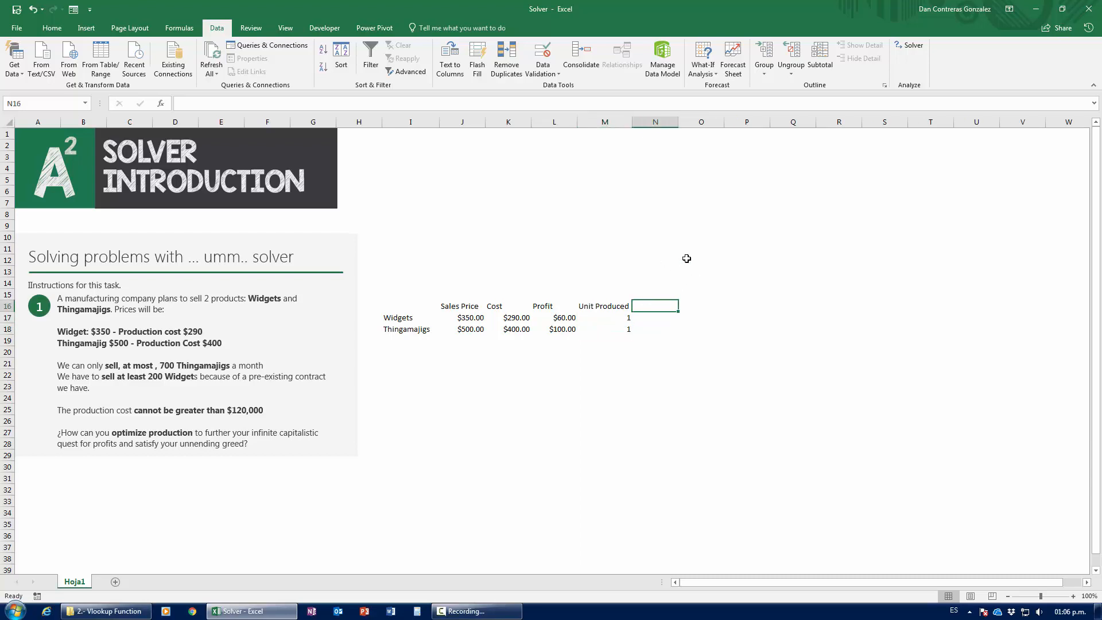
type("Total Cost")
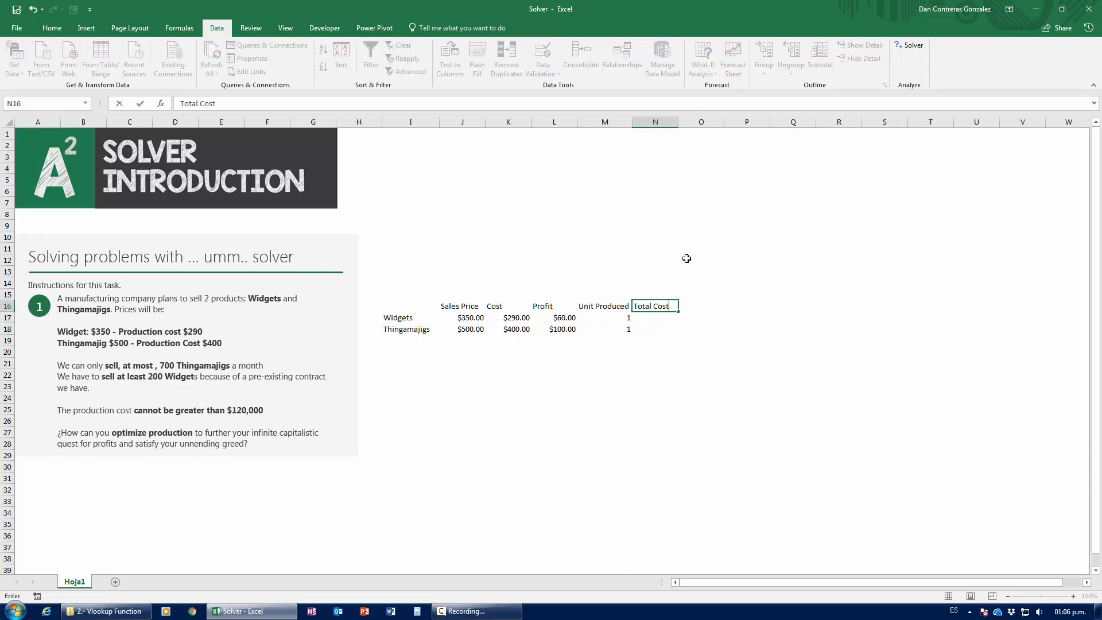
key("Tab")
type("Total Pr")
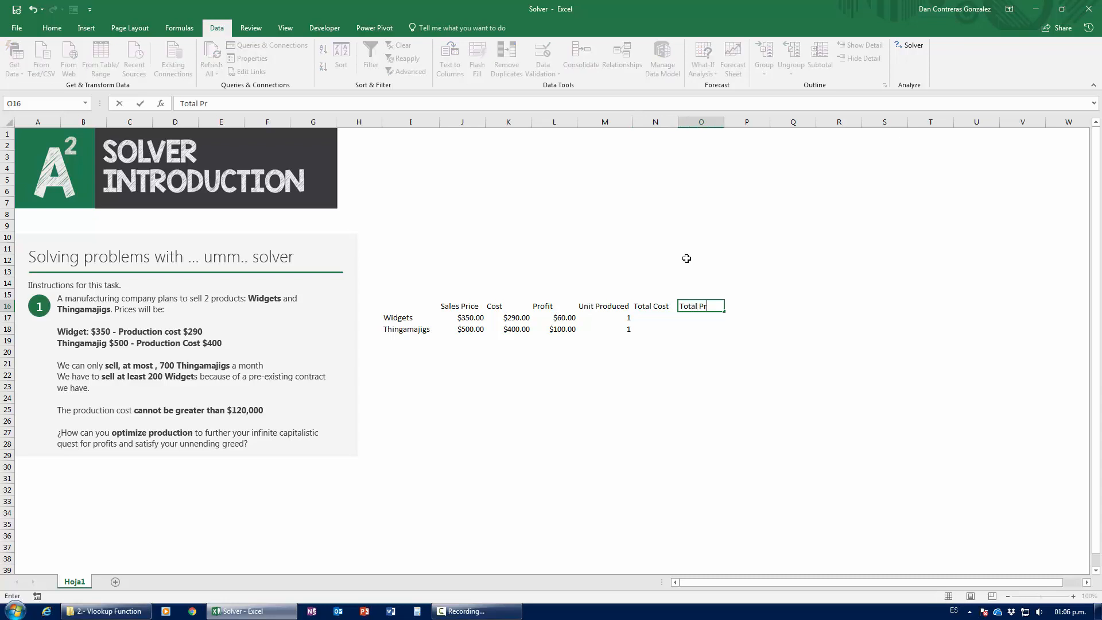
type("ofit")
key("Return")
Calculate the Widgets total cost in N17 as unit cost times units produced, with =K17*M17
type("=")
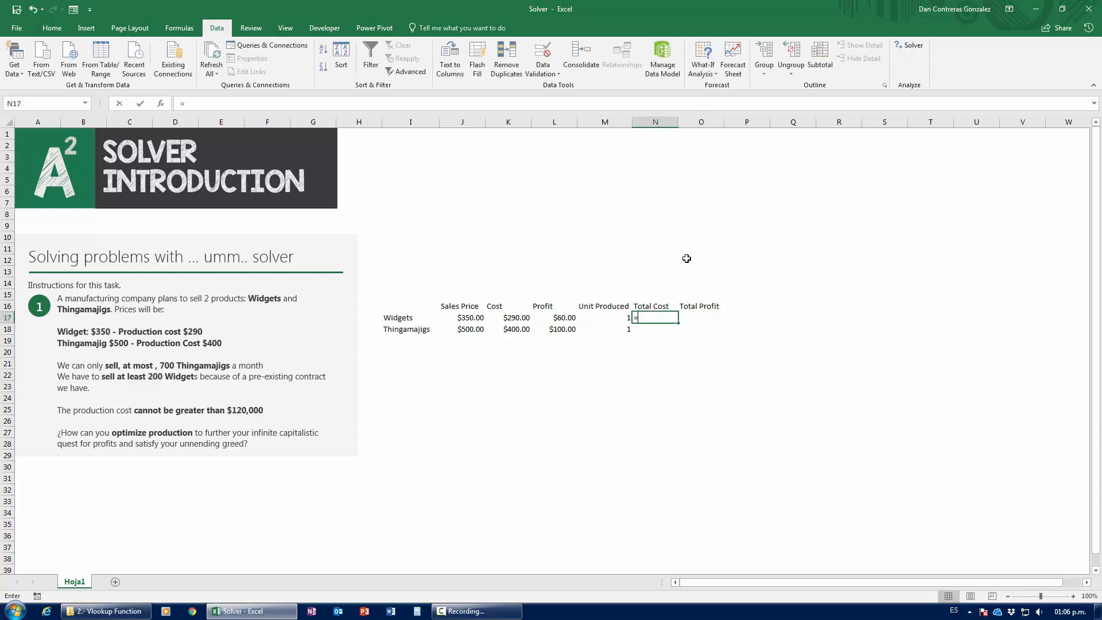
key("Left")
key("Left")
key("Left")
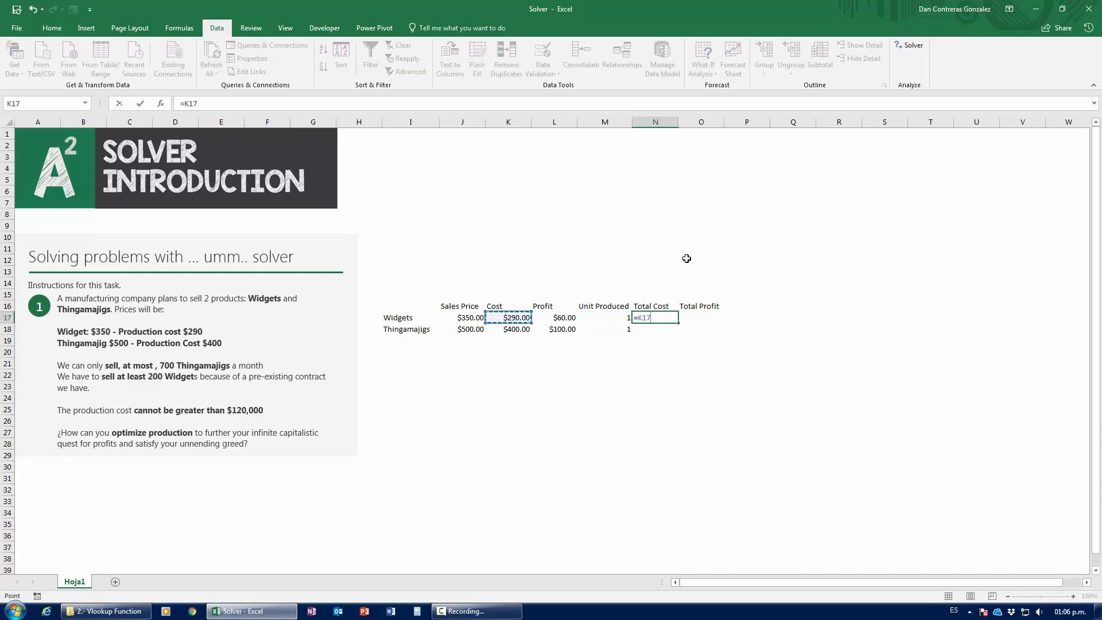
type("*")
key("Left")
key("Return")
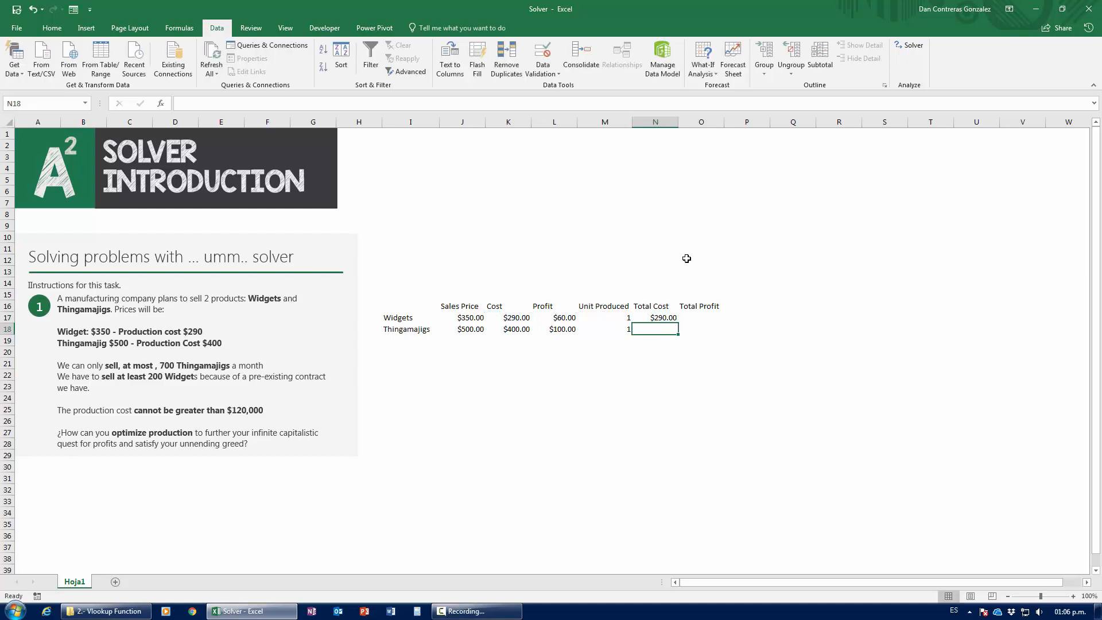
Calculate the Widgets total profit in O17 as unit profit times units produced, with =L17*M17
key("Up")
key("Right")
type("=")
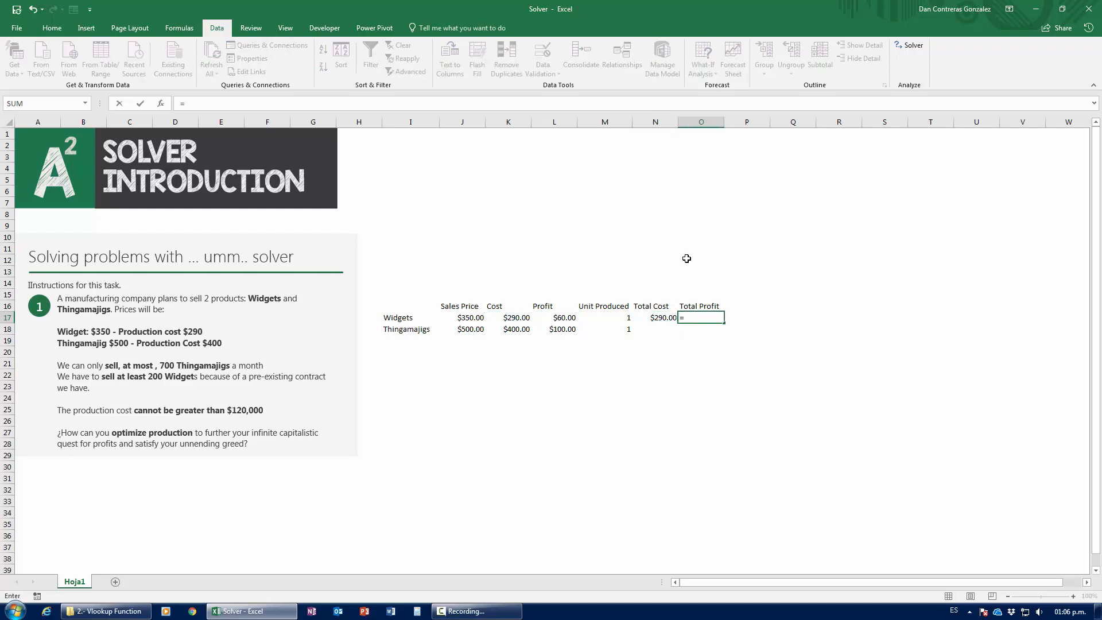
key("Left")
key("Left")
key("Left")
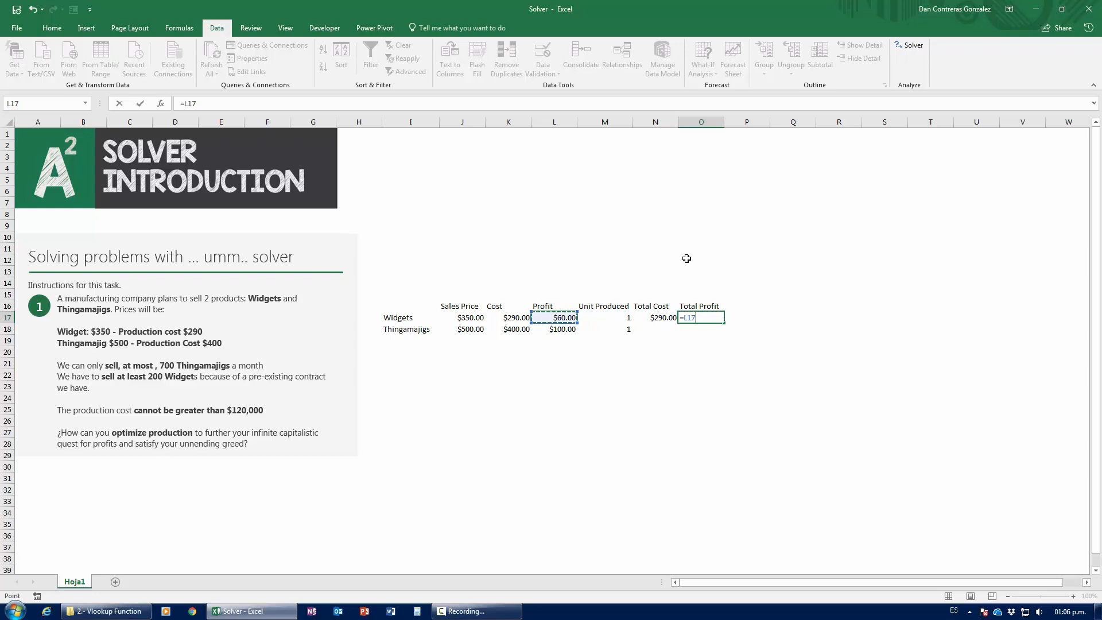
type("*")
key("Left")
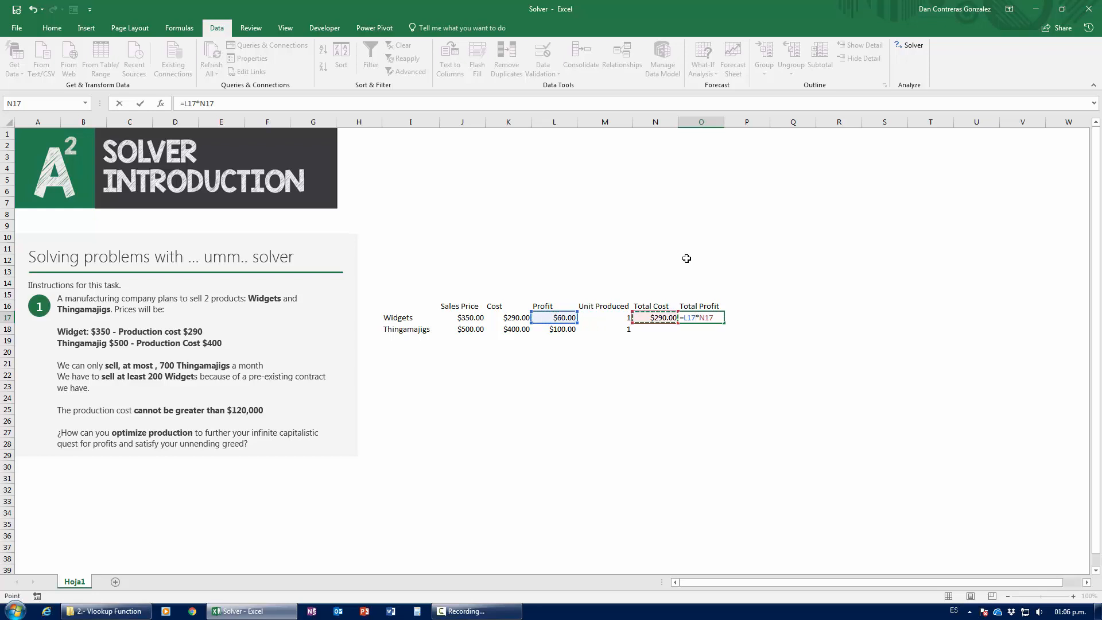
key("Return")
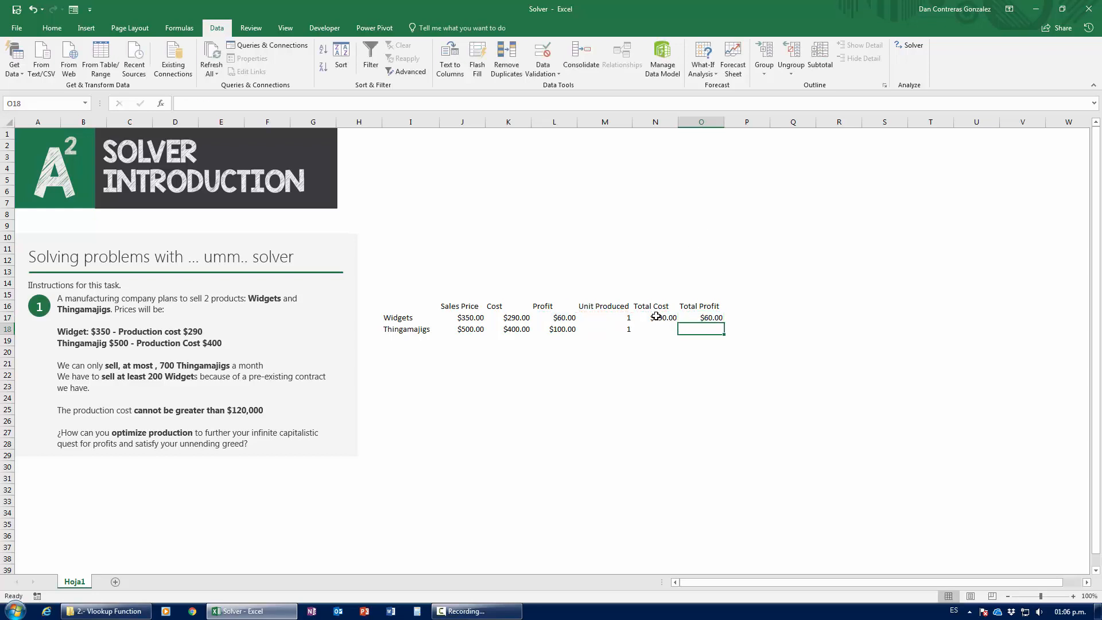
Copy the total cost and total profit formulas from N17:O17 down to the Thingamajigs row
left_click_drag(655, 316, 720, 340)
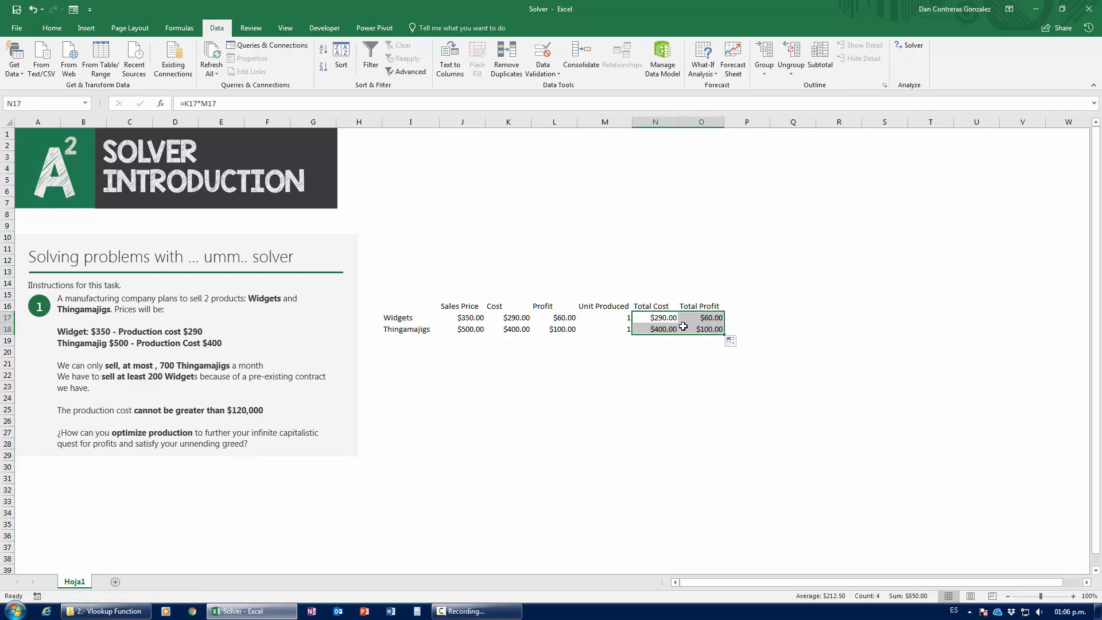
key("Left")
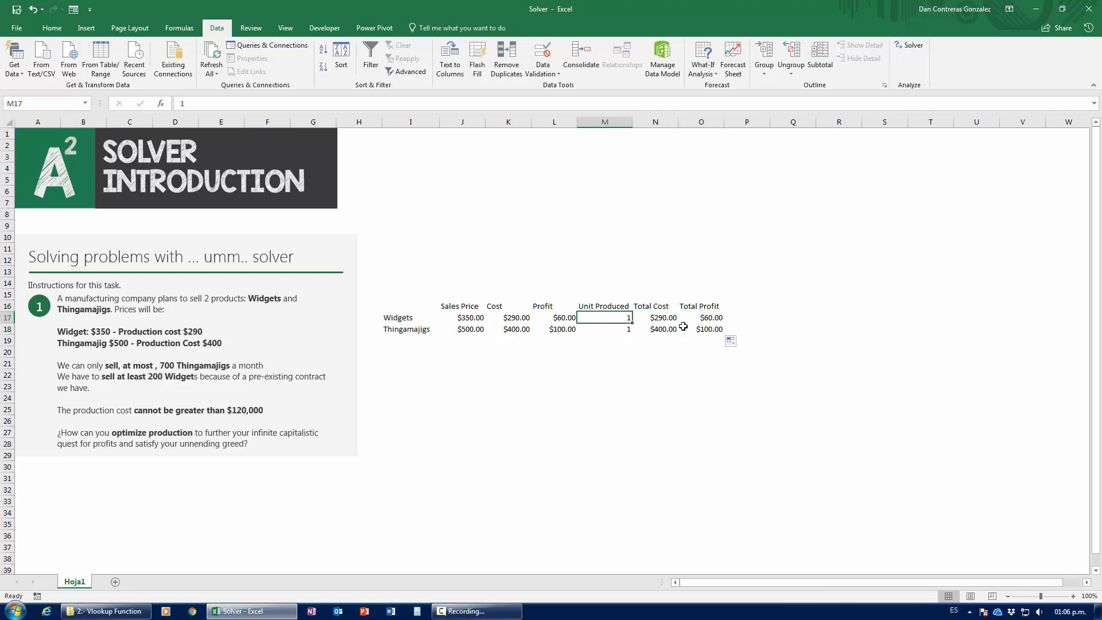
key("Down")
key("Up")
key("Right")
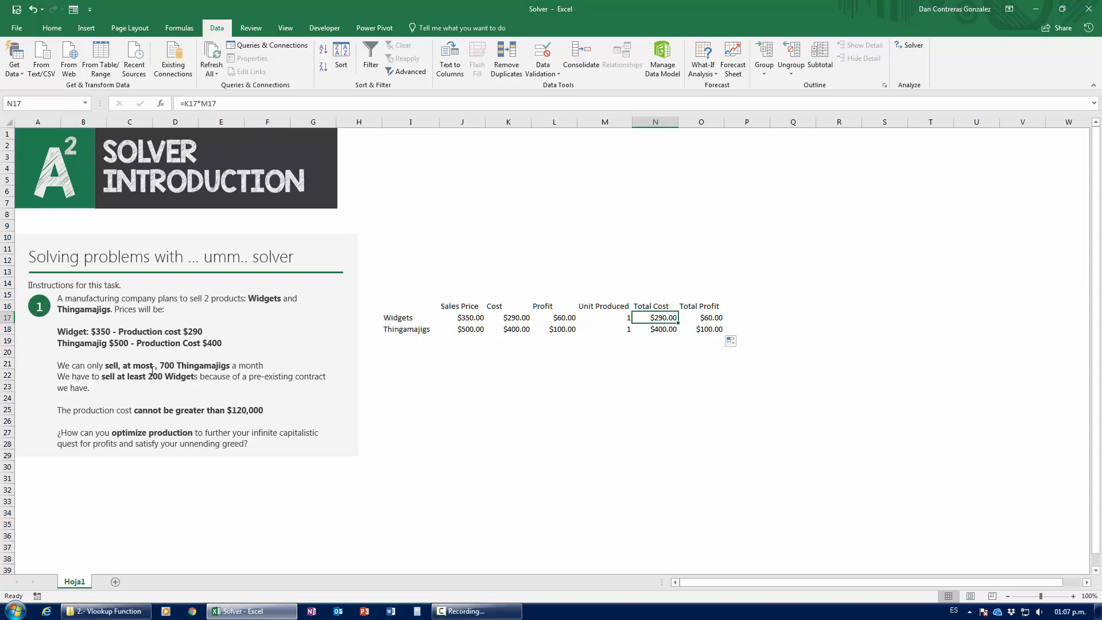
Add the header Constraints in cell Q16, leaving an empty column after Total Profit
left_click(756, 305)
left_click(787, 305)
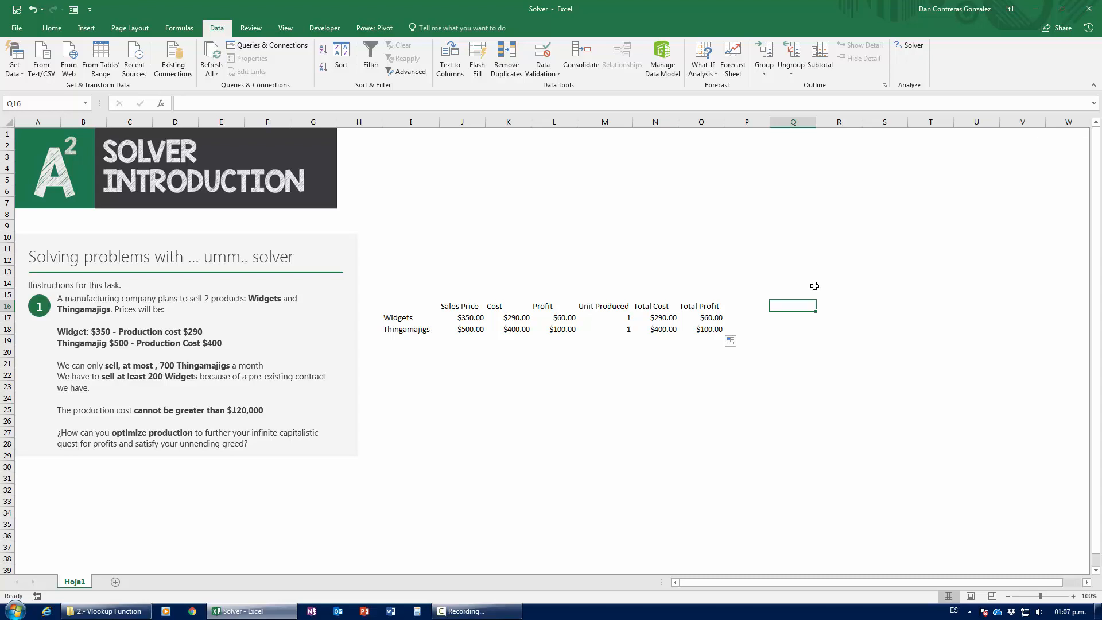
key("Down")
key("Down")
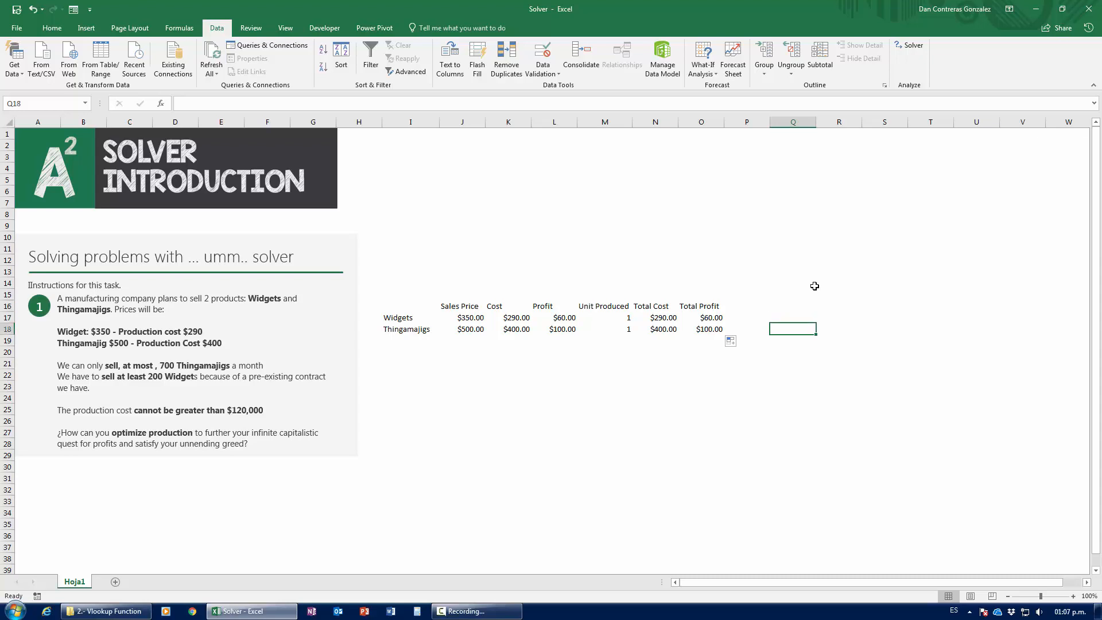
key("Up")
key("Up")
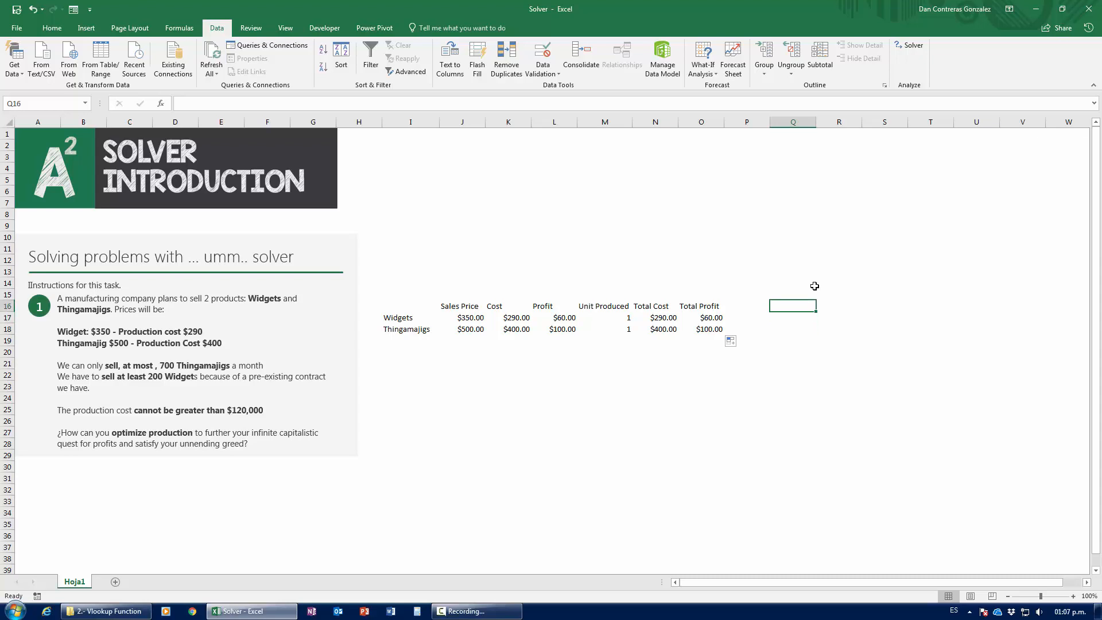
type("Constraingt")
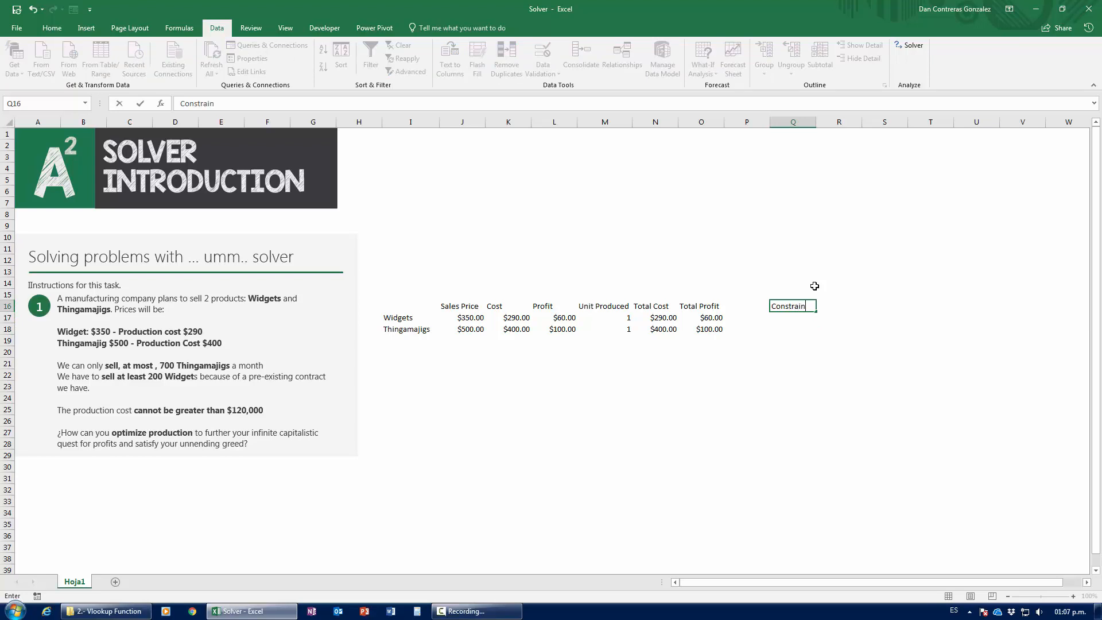
key("BackSpace")
key("BackSpace")
key("BackSpace")
type("nts")
key("Return")
Enter the Thingamajigs constraint of 700 in Q18 and label it Upper limit of production in R18
key("Return")
type("700")
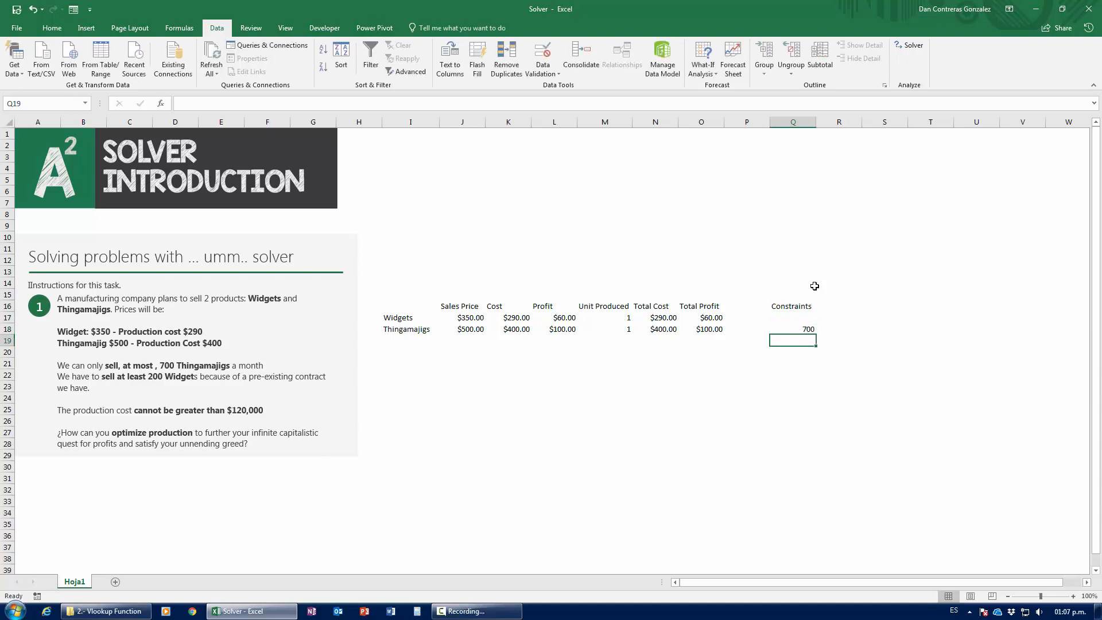
key("Tab")
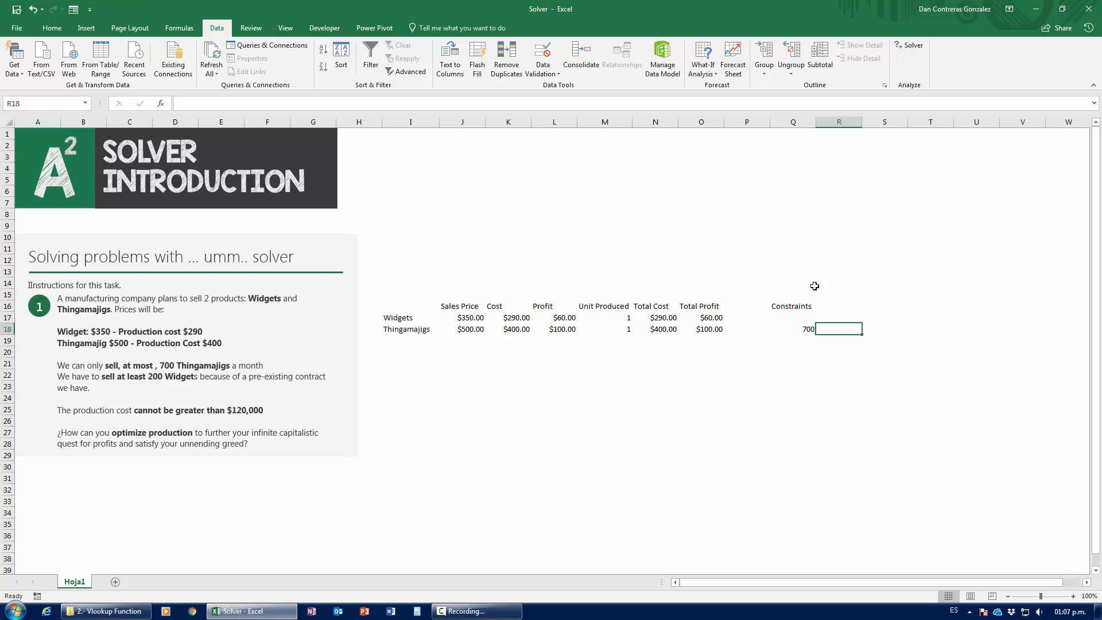
type("Upper limit o")
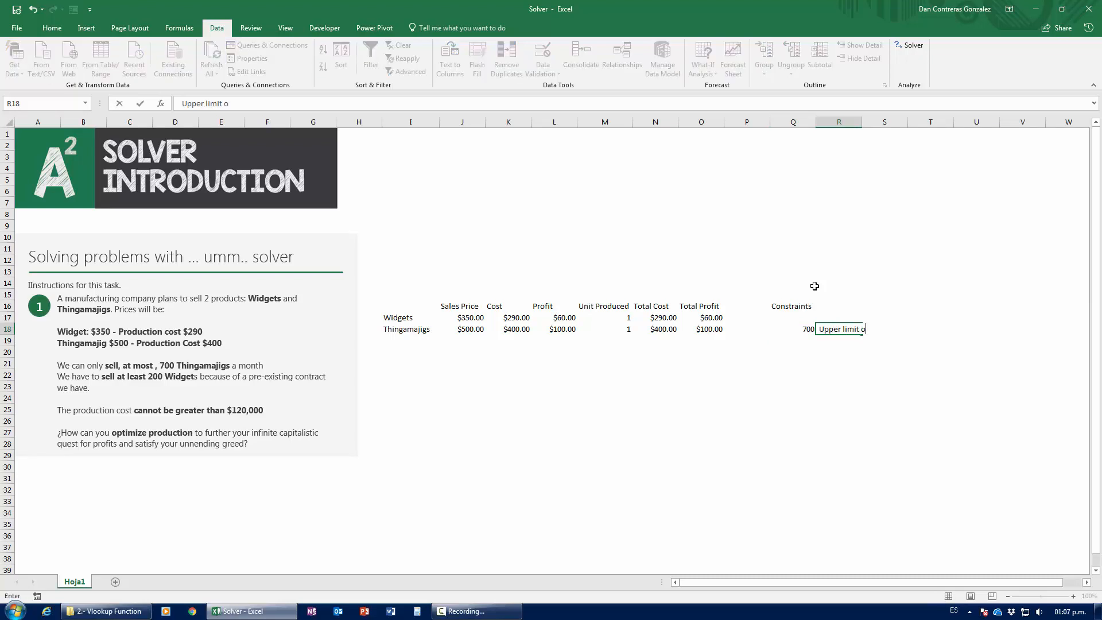
type("f production")
key("Return")
Enter the Widgets constraint of 200 in Q17 and label it Lower Limit of production in R17
key("Up")
key("Left")
key("Up")
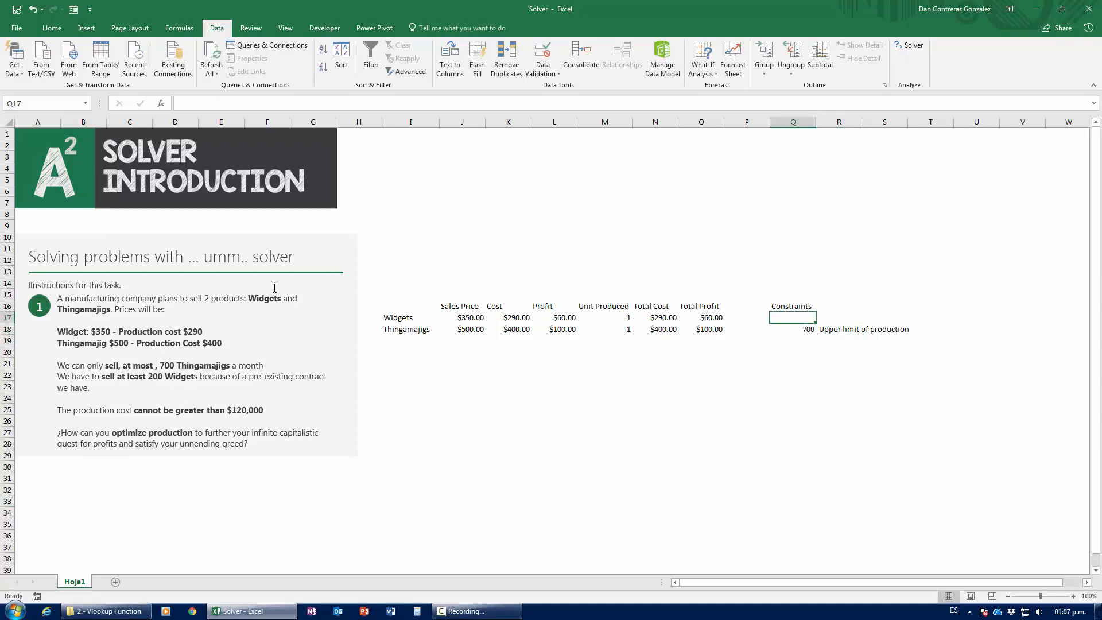
type("200")
key("Tab")
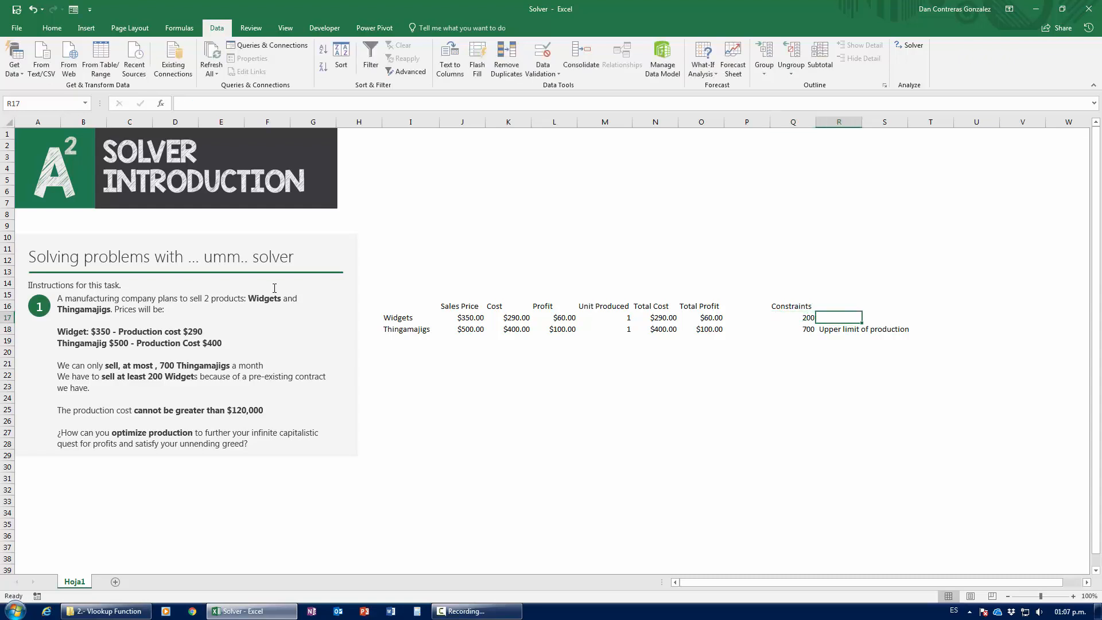
type("Lower Limit of")
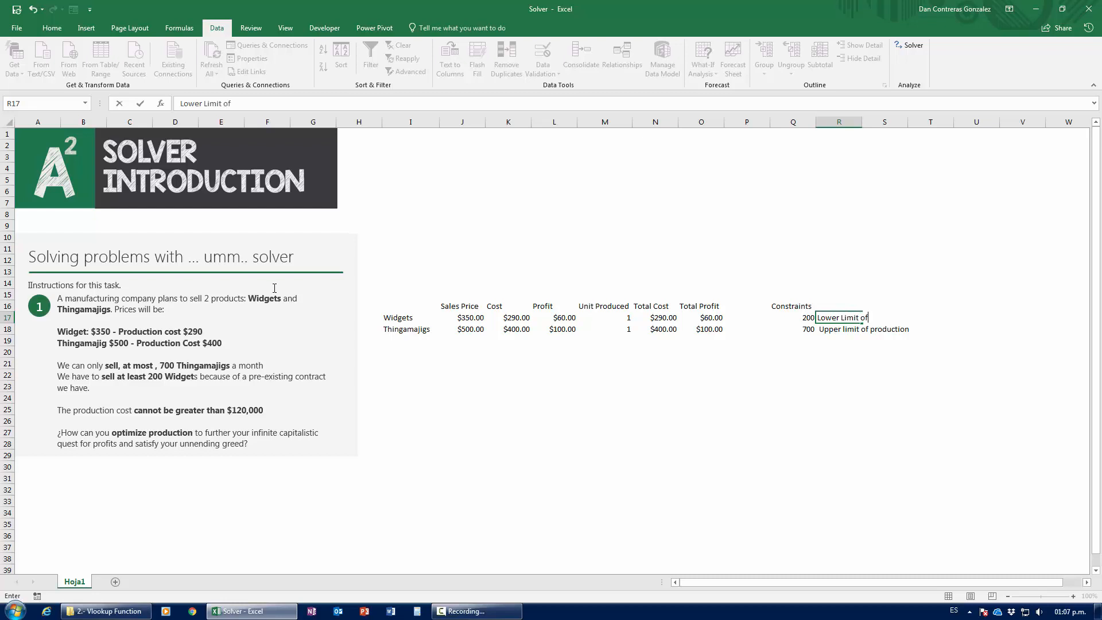
type(" production")
key("Return")
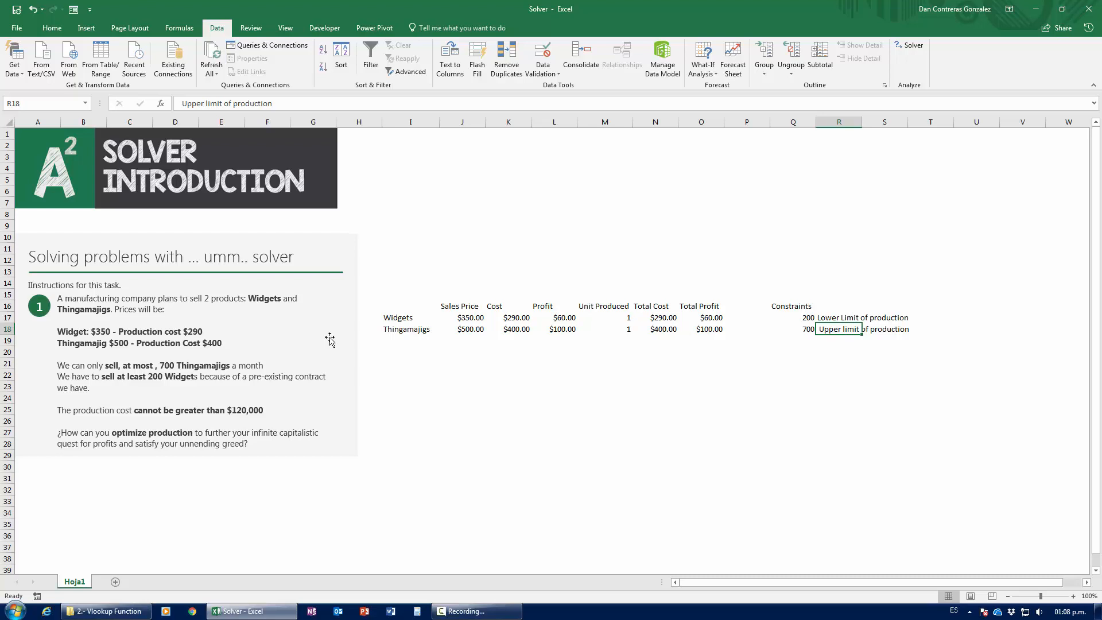
Enter the production cost constraint of 120000 in Q19 and label it Upper limit of prouction costs in R19
left_click_drag(266, 411, 57, 412)
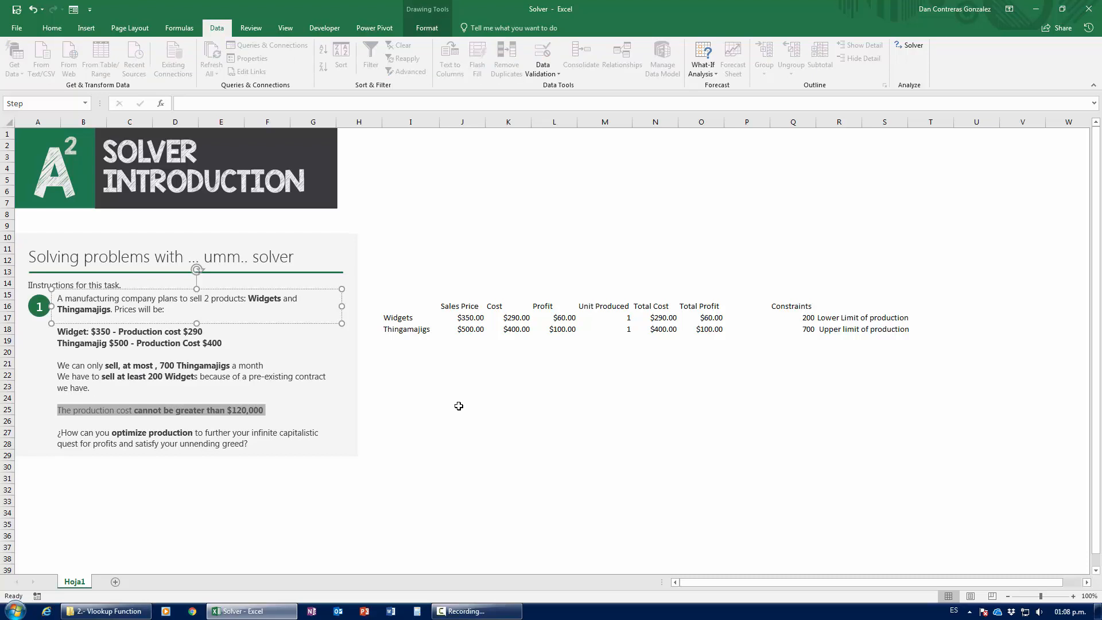
left_click(741, 371)
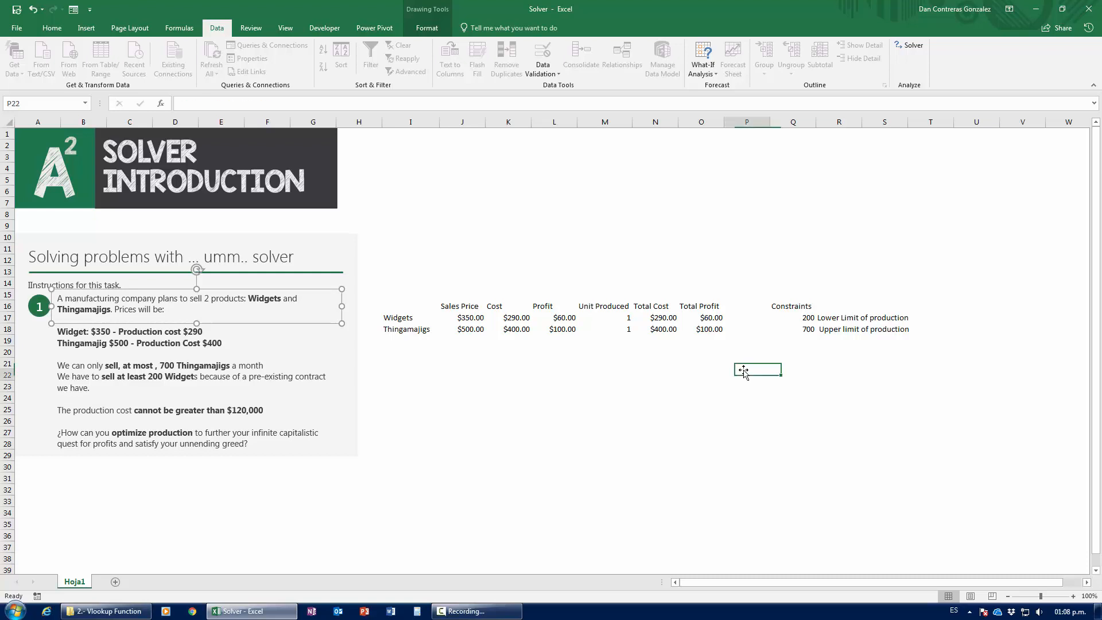
left_click(805, 343)
type("120000")
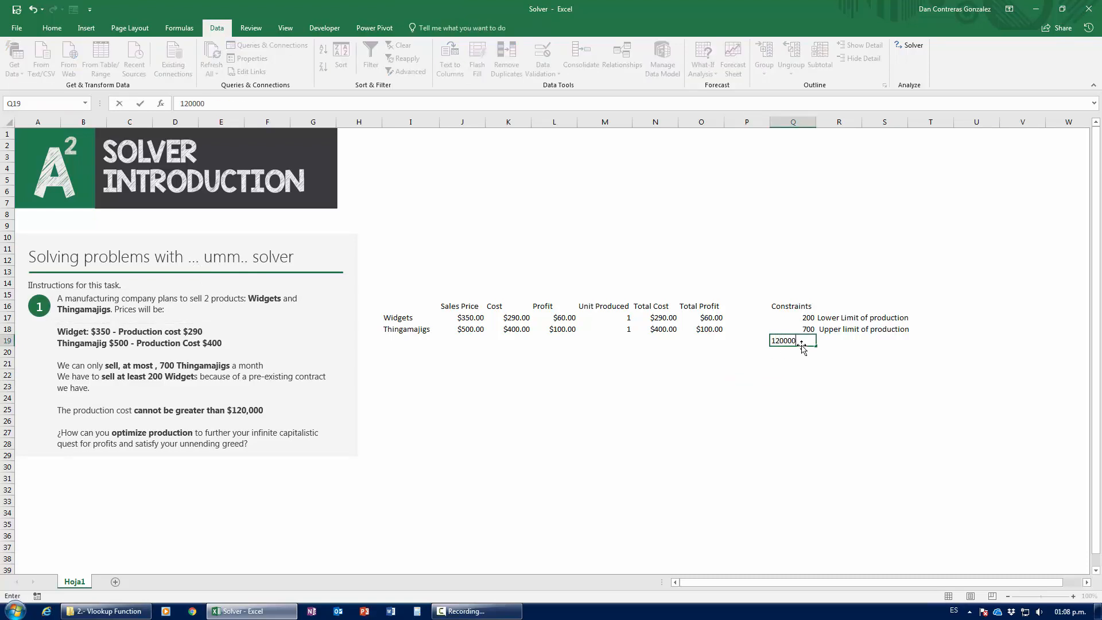
key("Tab")
type("U")
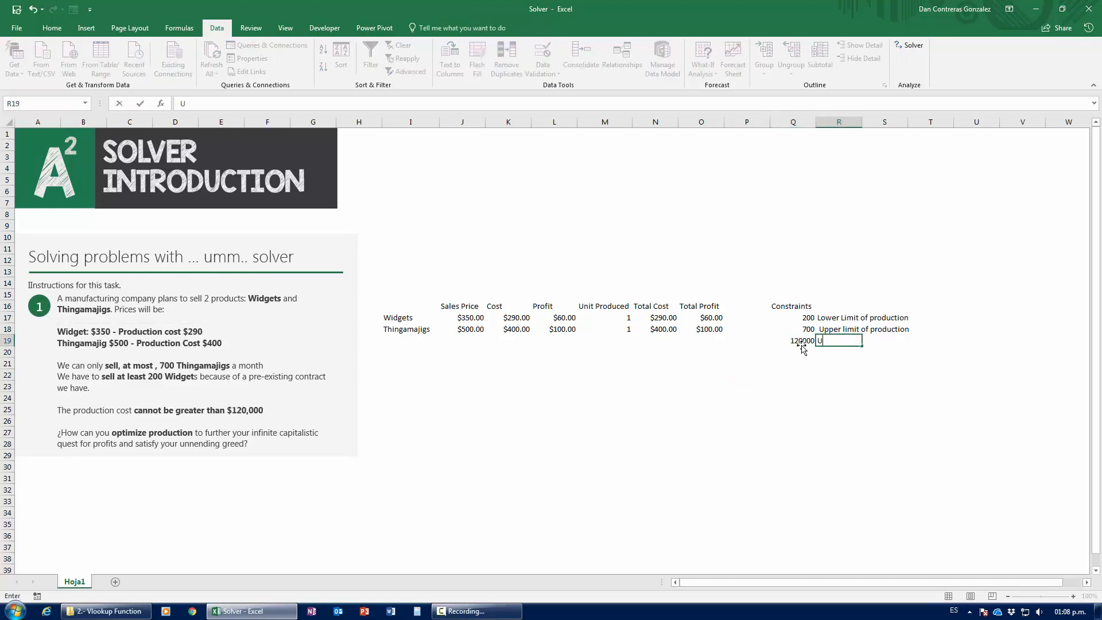
type("pper limit of prouction costs")
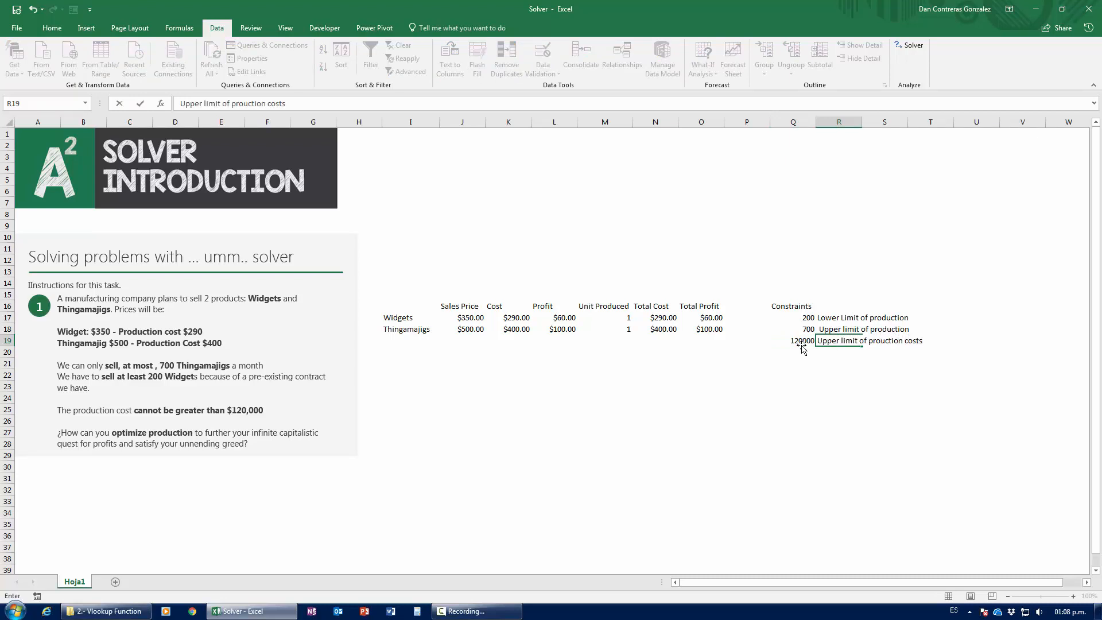
key("Return")
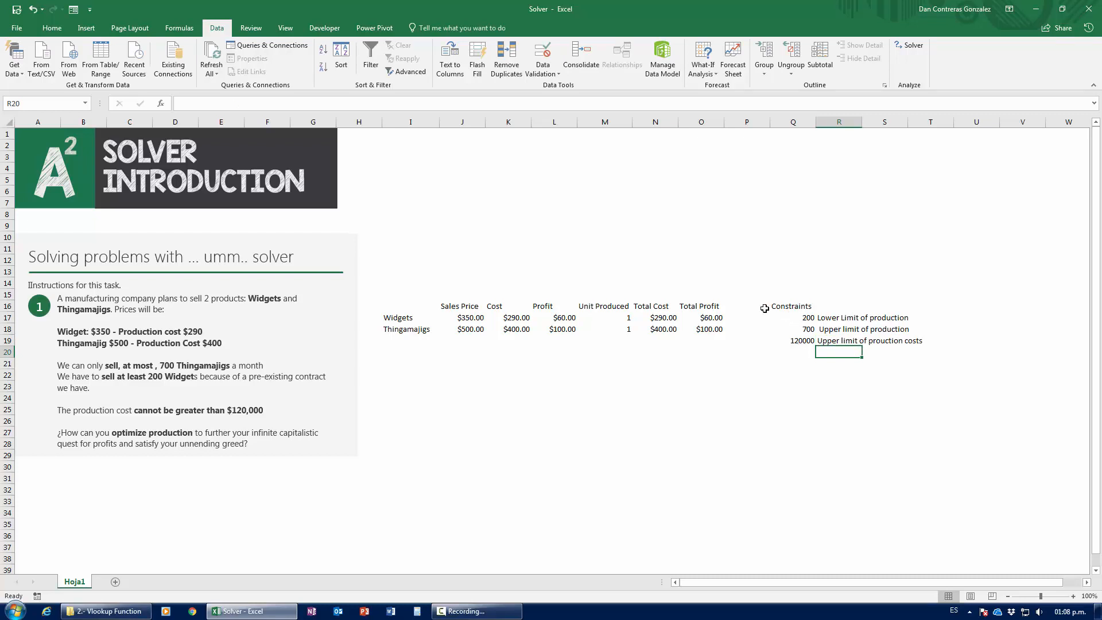
Try 800 units produced for Widgets in M17 and compare the resulting total costs with the production cost limit in Q19
left_click(807, 341)
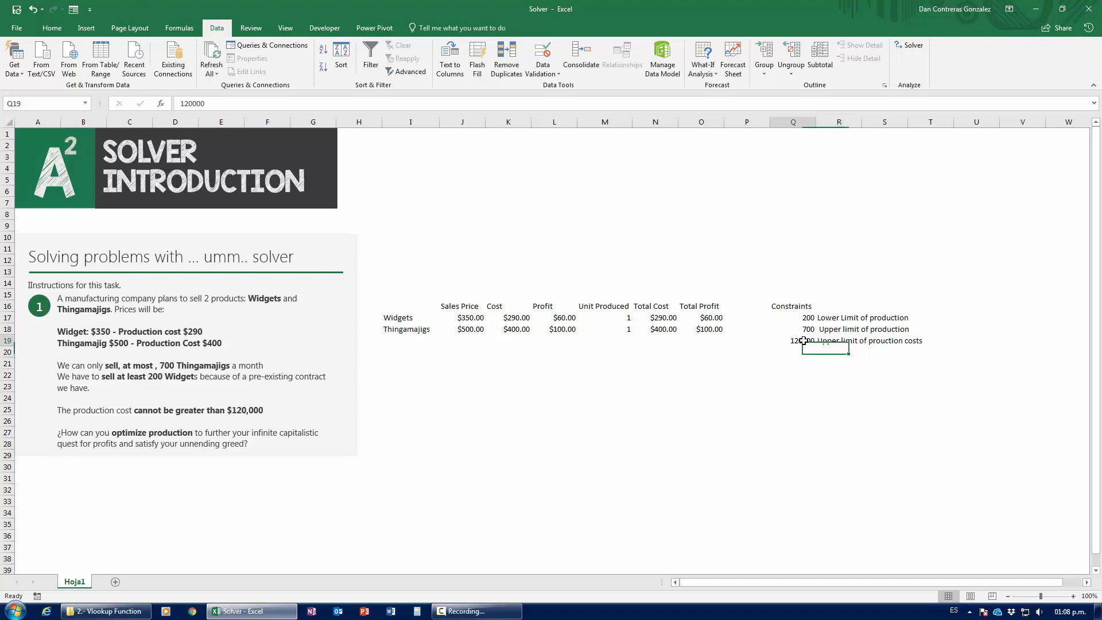
left_click(659, 319)
left_click_drag(659, 319, 660, 330)
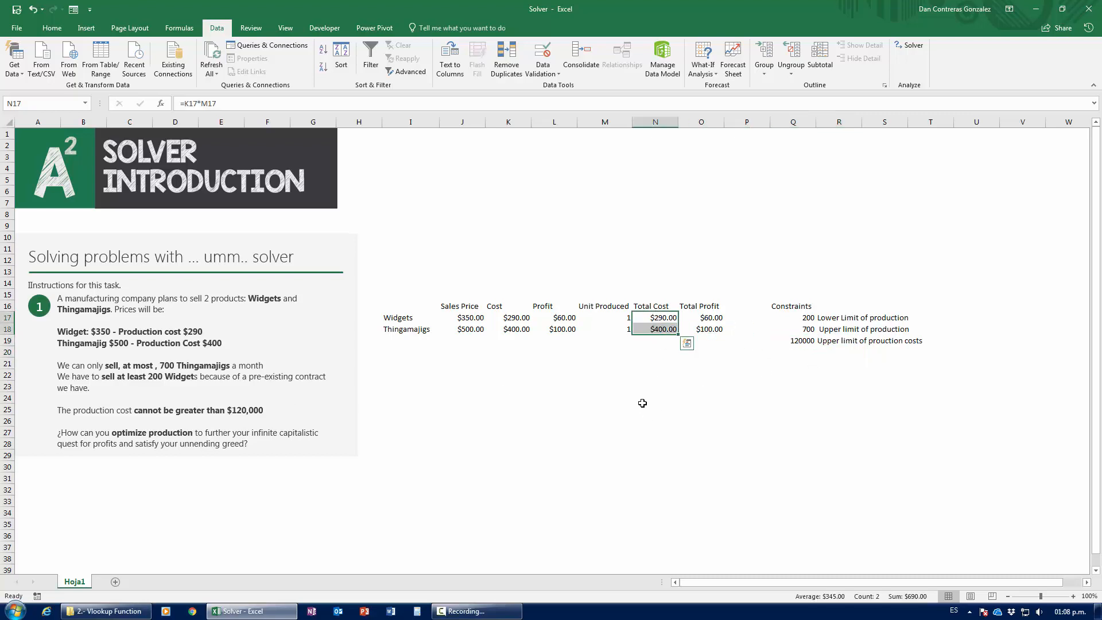
left_click(616, 317)
type("800")
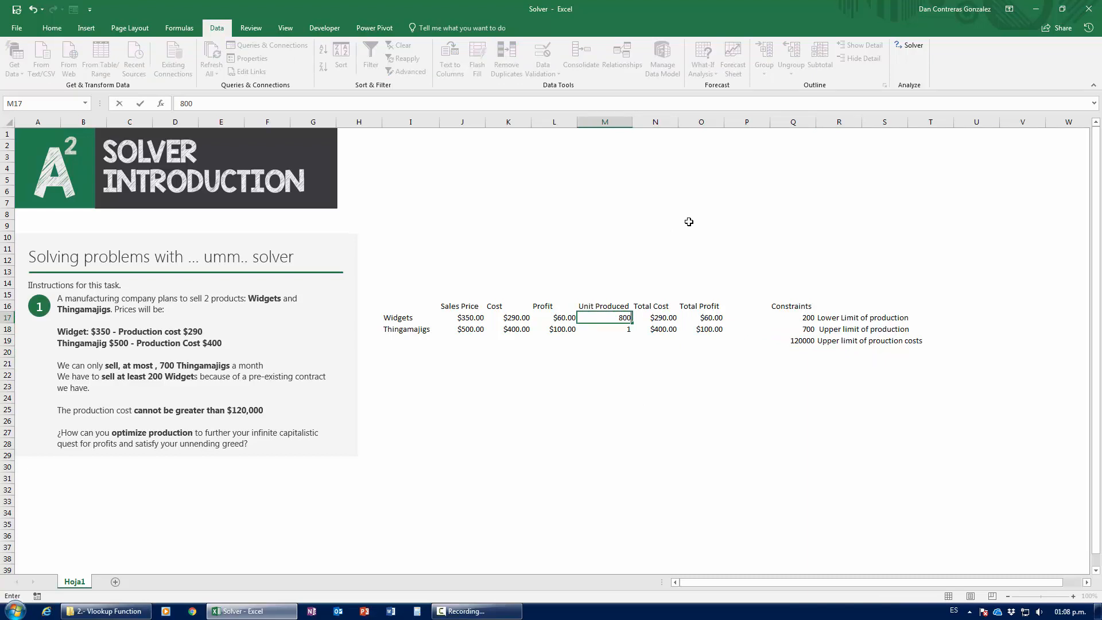
key("Return")
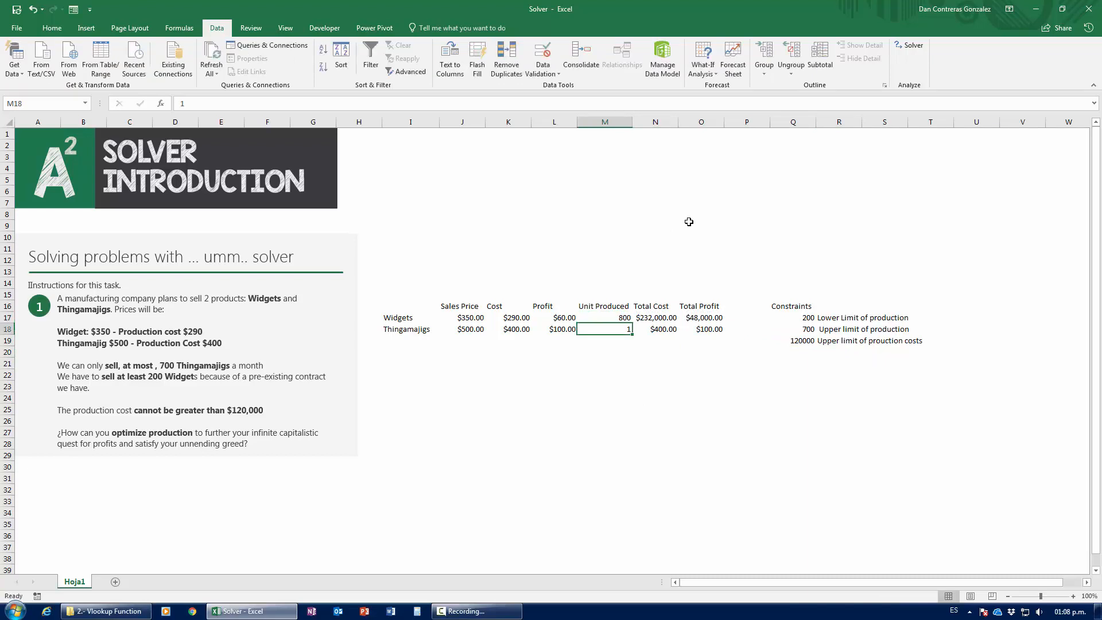
key("Up")
key("Right")
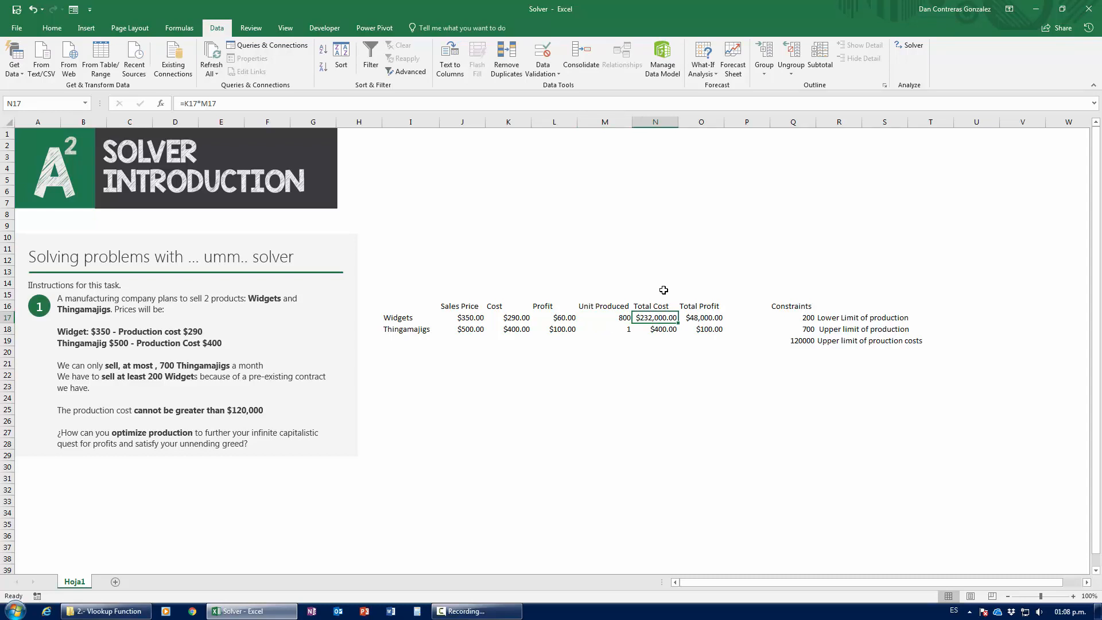
left_click(804, 340)
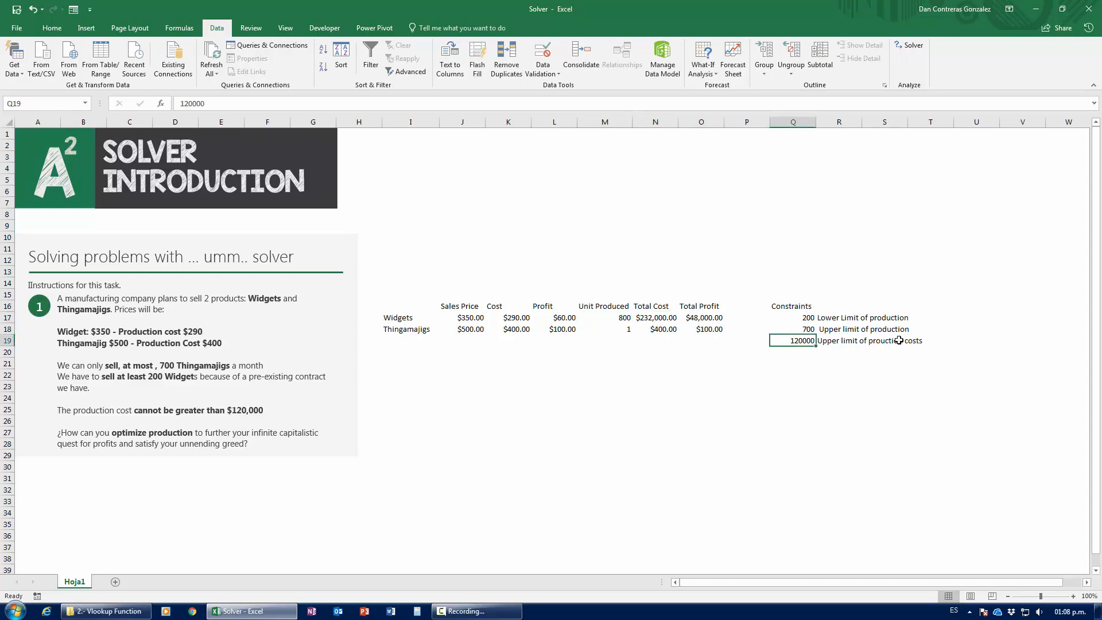
left_click(656, 330)
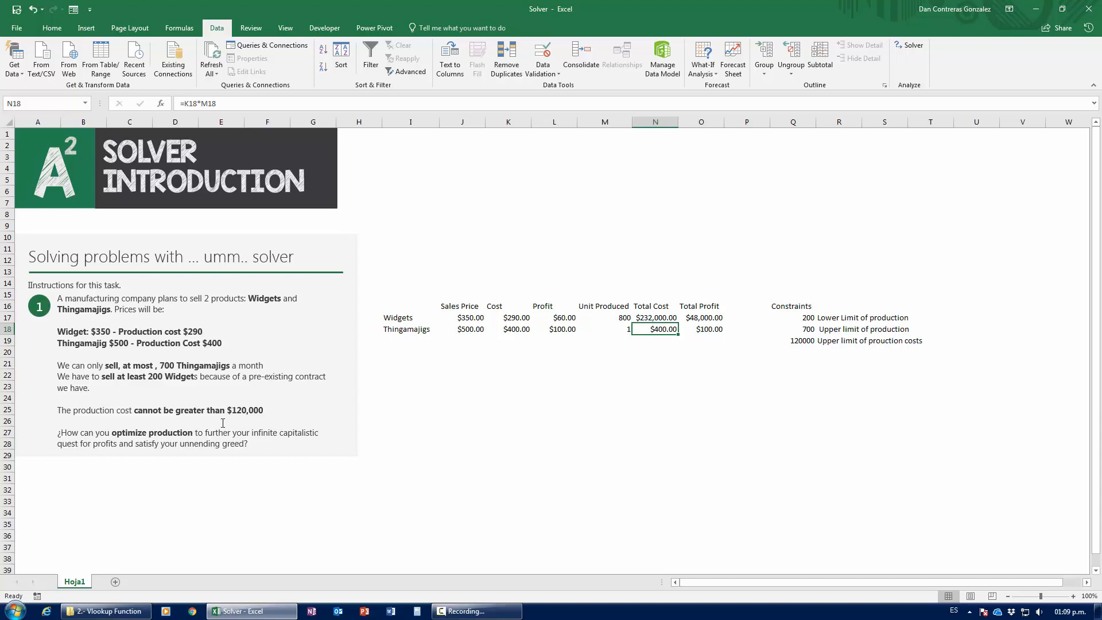
Clear the production cost constraint and its label from Q19:R19, and set the Widgets units produced in M17 to 1
left_click_drag(798, 341, 860, 341)
key("Delete")
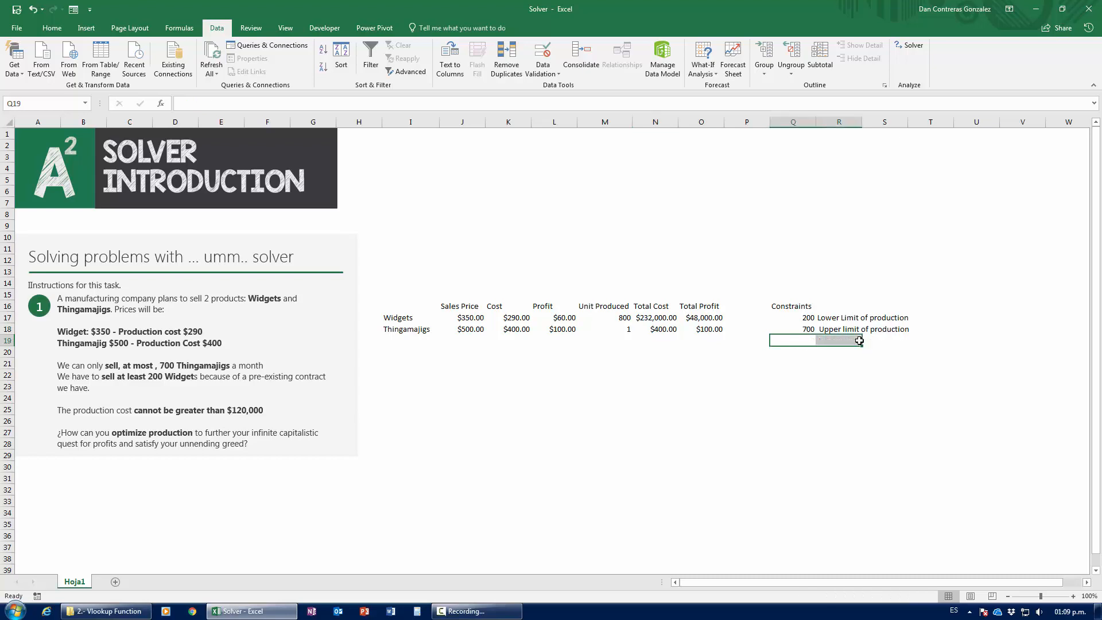
left_click(623, 319)
type("1")
key("Return")
Sum the two products' total costs in N19 with the formula =N17+N18
left_click(660, 342)
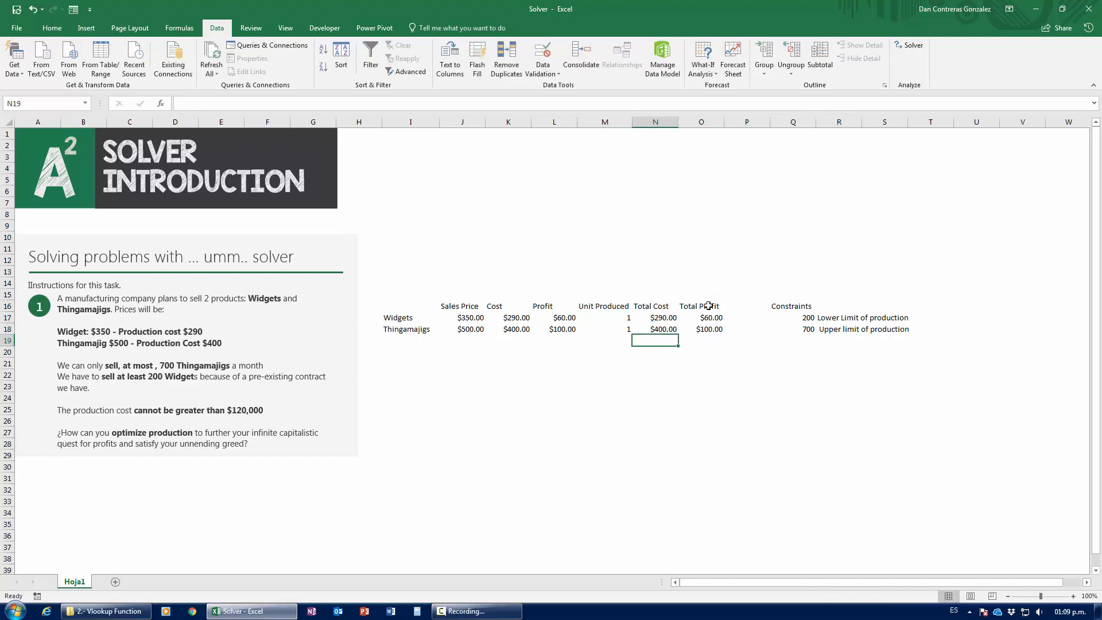
type("=")
key("Up")
key("Up")
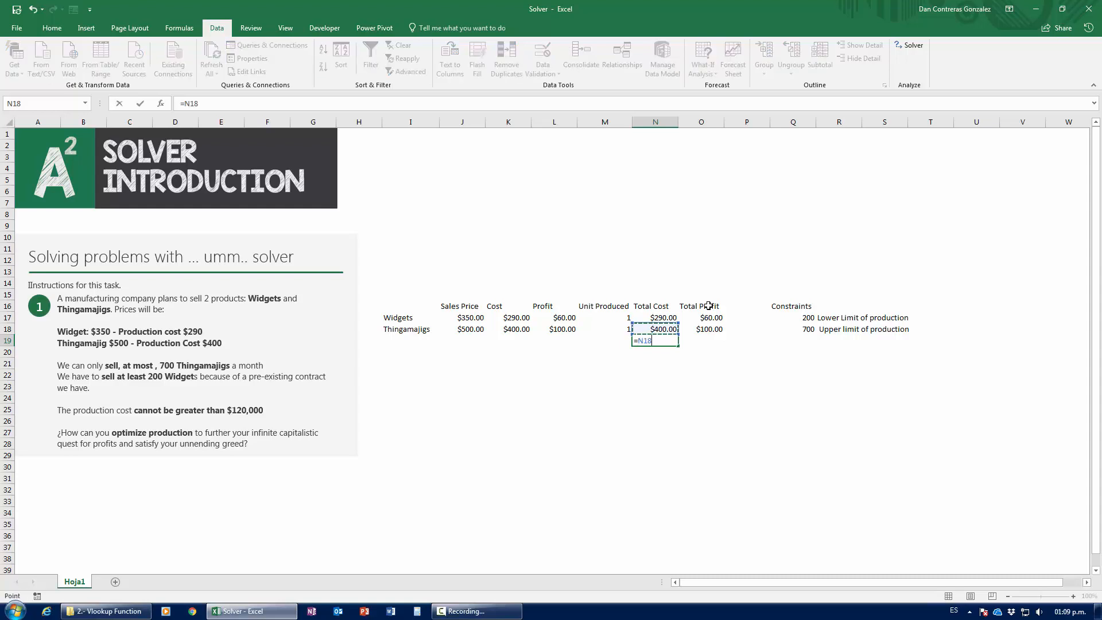
type("+")
key("Up")
key("Return")
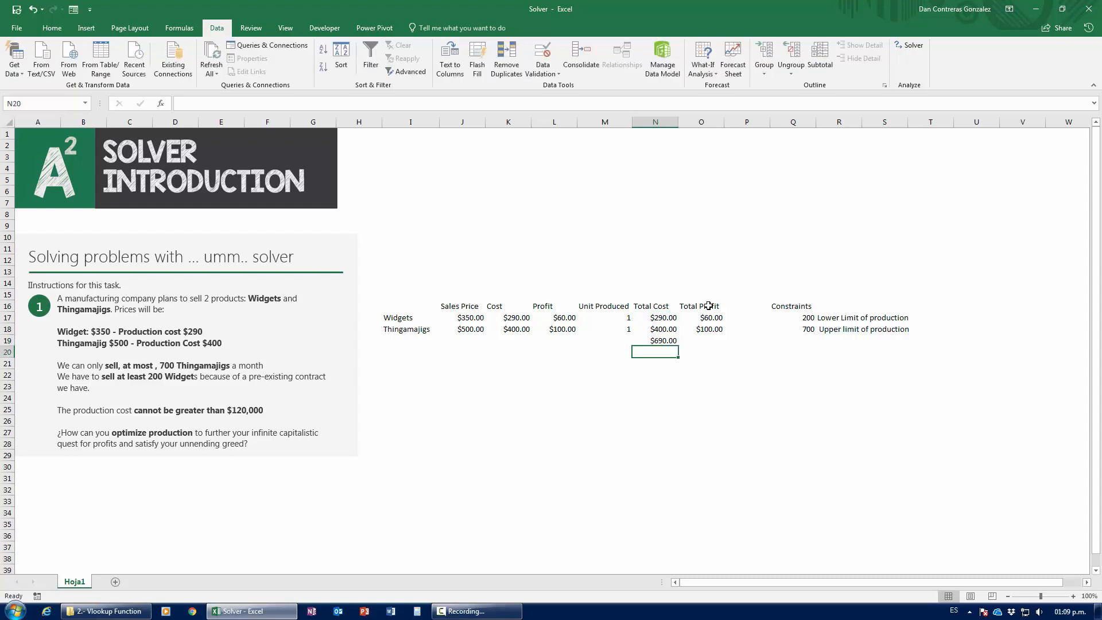
key("Up")
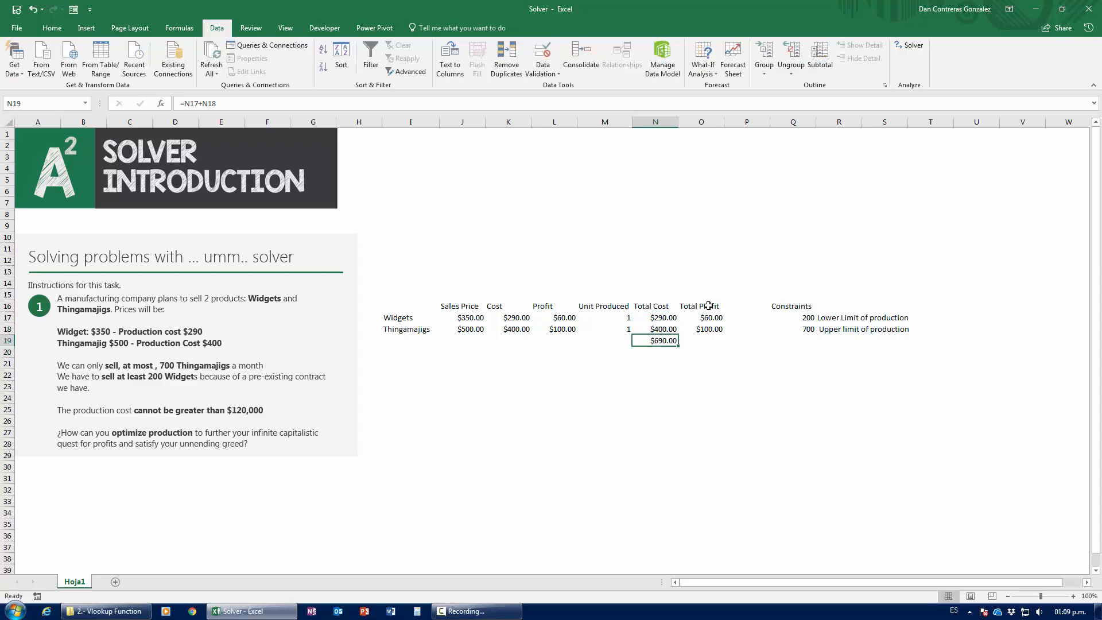
Enter the label Total cost must not exceed in N20 and the limit 120000 in N21
key("Down")
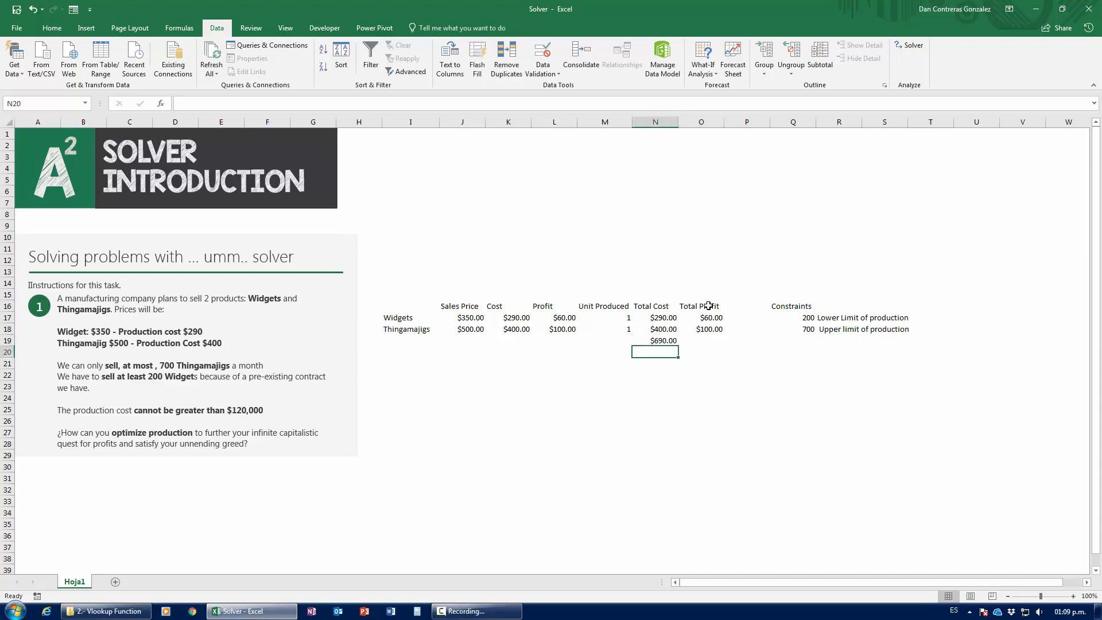
type("Total cost must not exceed")
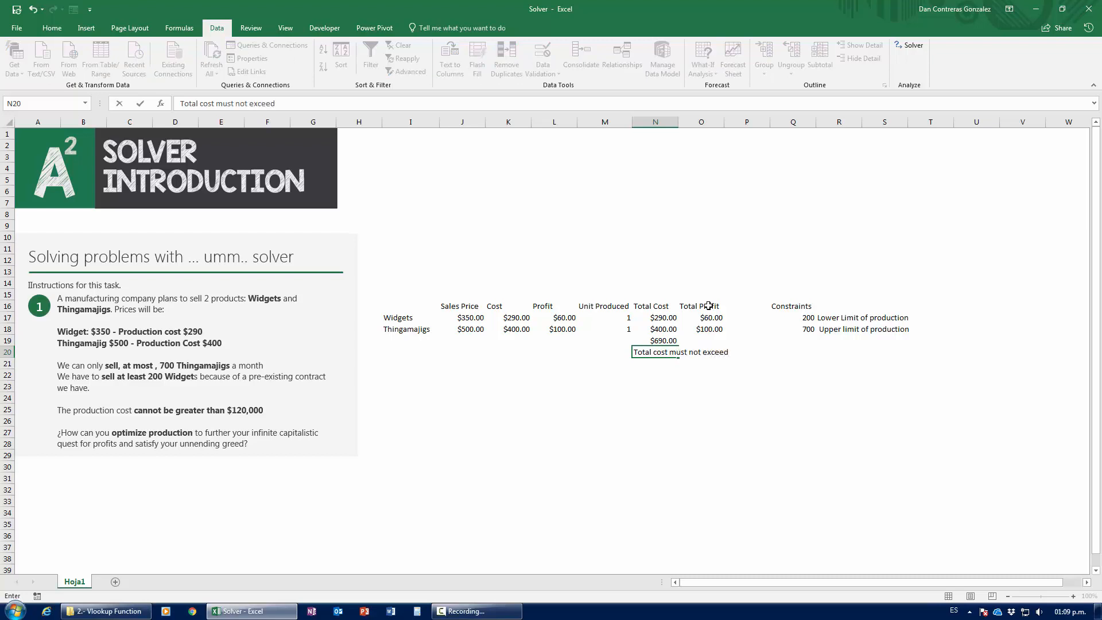
key("Return")
type("120000")
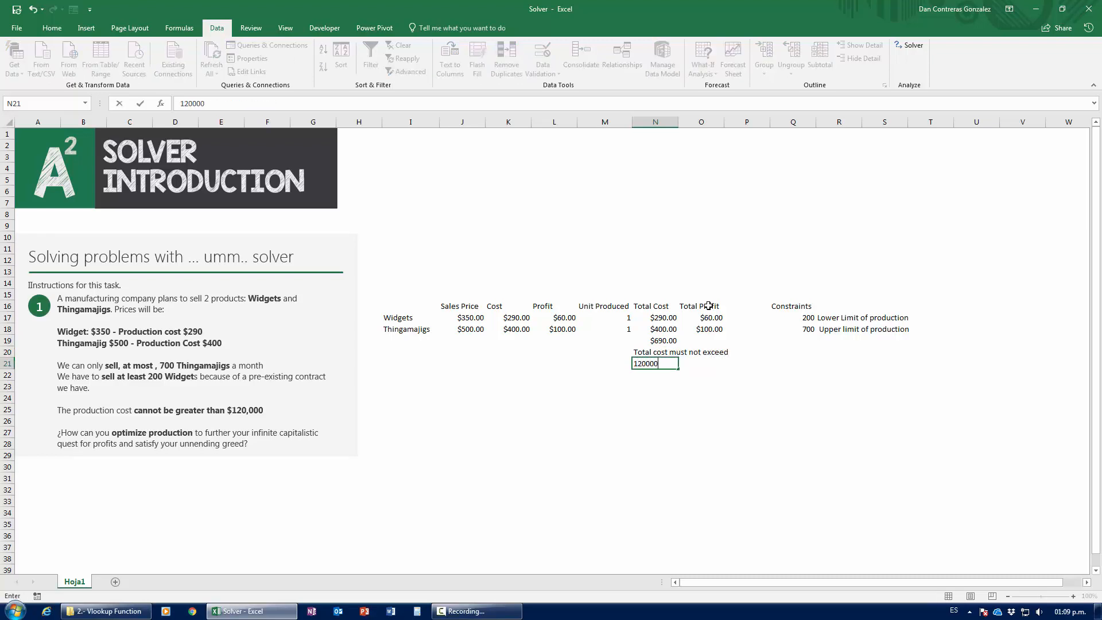
key("Return")
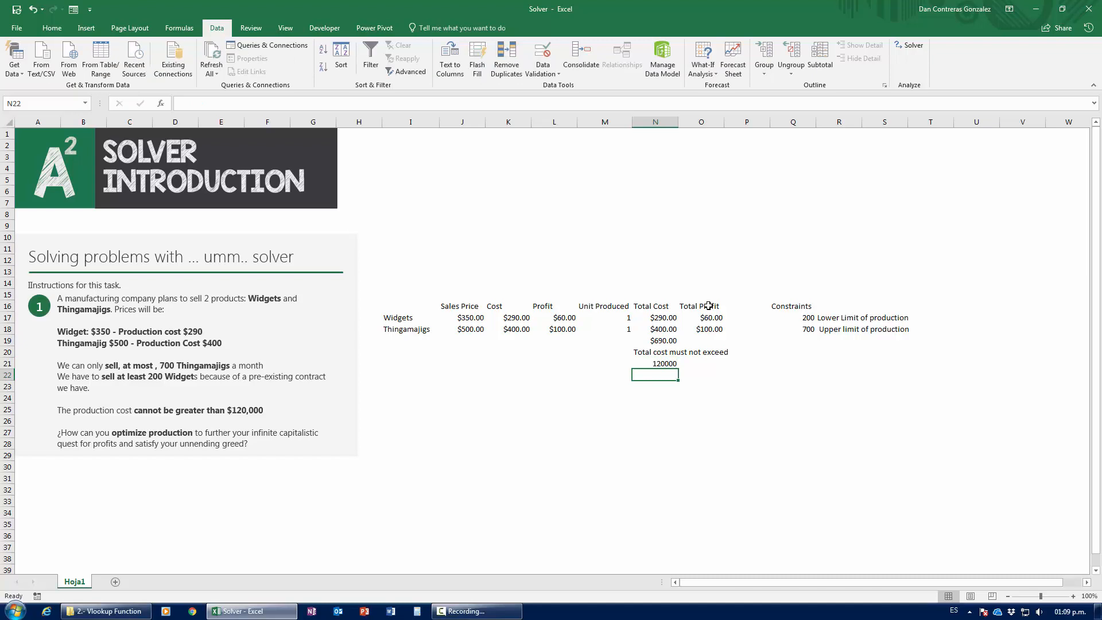
left_click(662, 341)
left_click(660, 364)
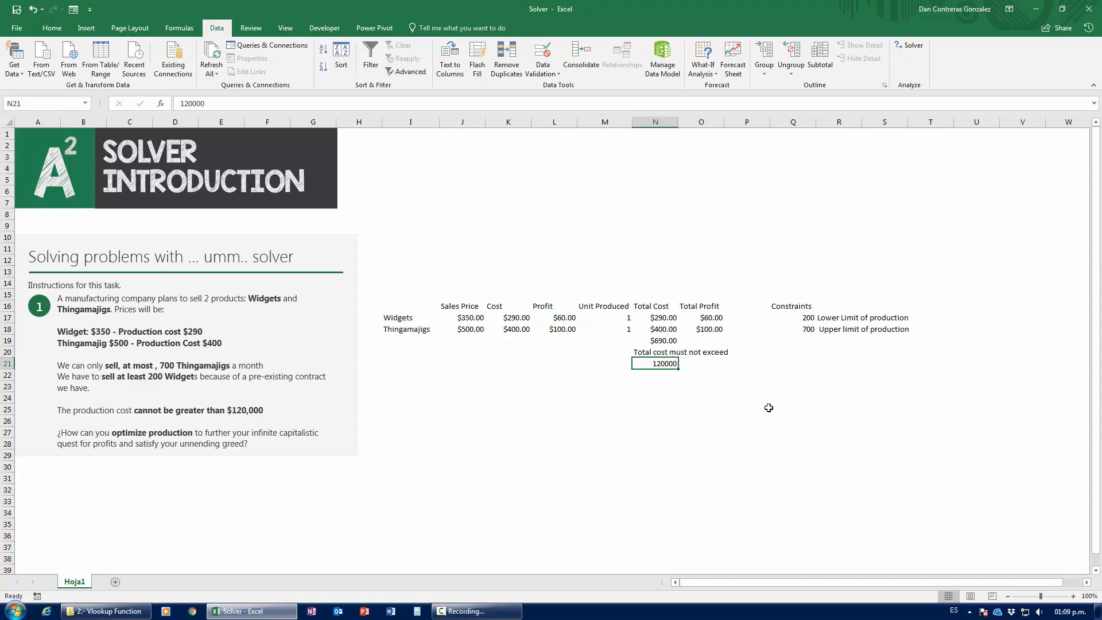
Try 50 units produced for Widgets and 100 for Thingamajigs in M17:M18, and undo both entries
left_click(603, 317)
type("50")
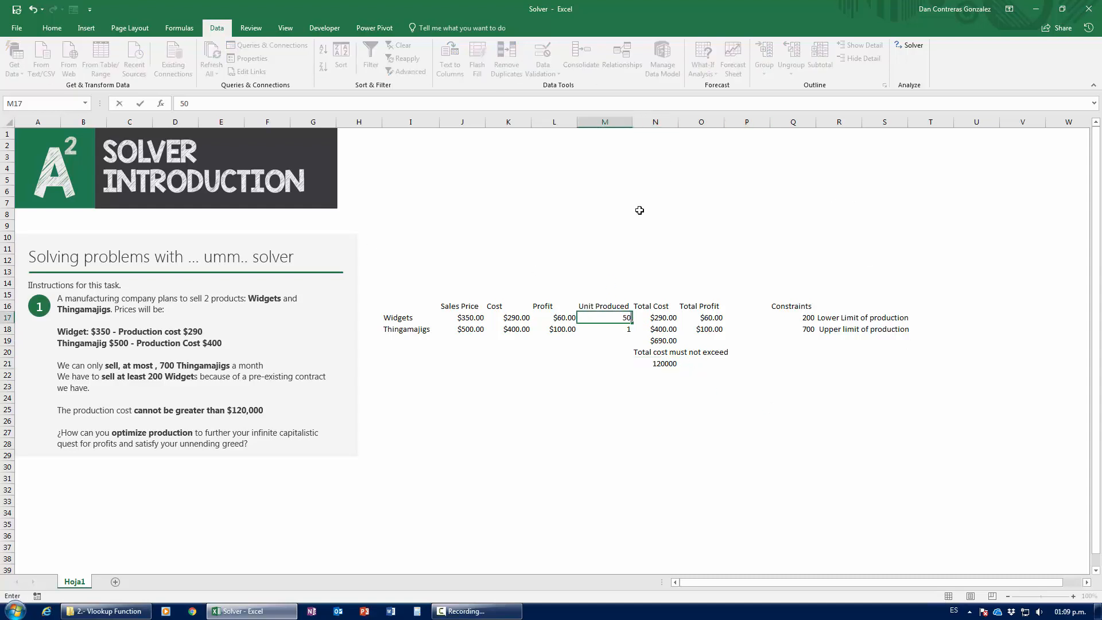
key("Return")
type("100")
key("Return")
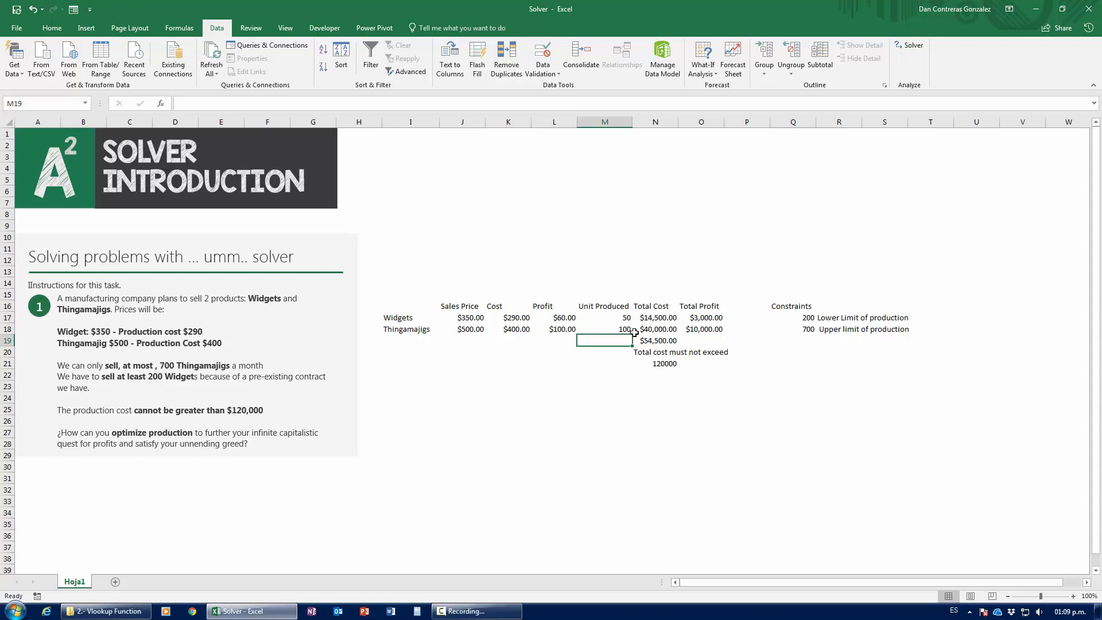
key("ctrl+z")
key("ctrl+z")
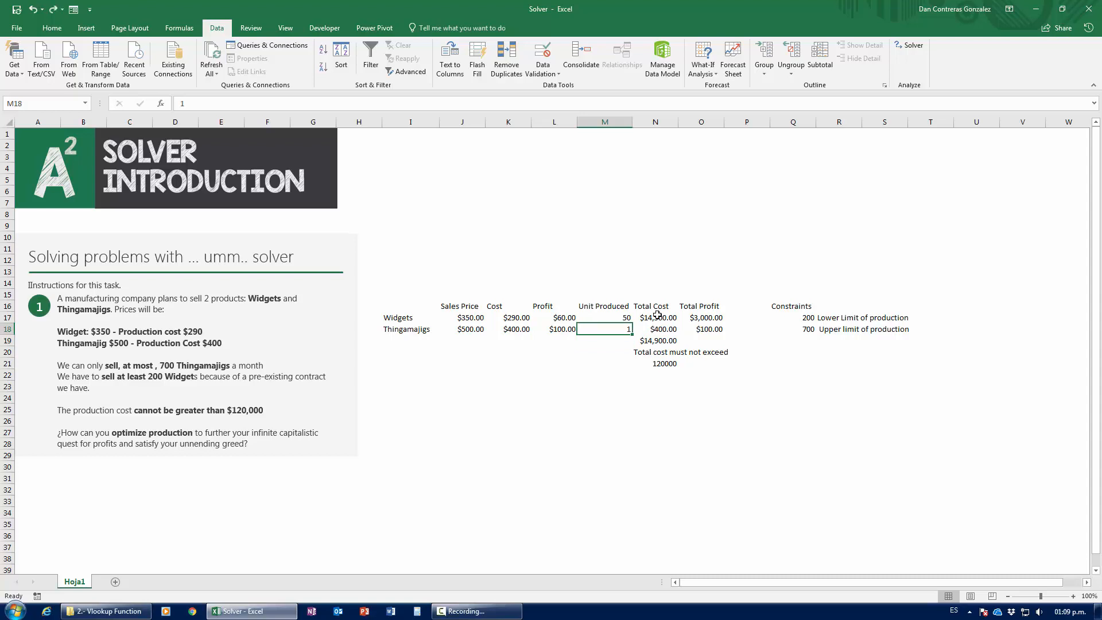
Sum the two products' total profits in O19 with the formula =O17+O18
left_click(708, 344)
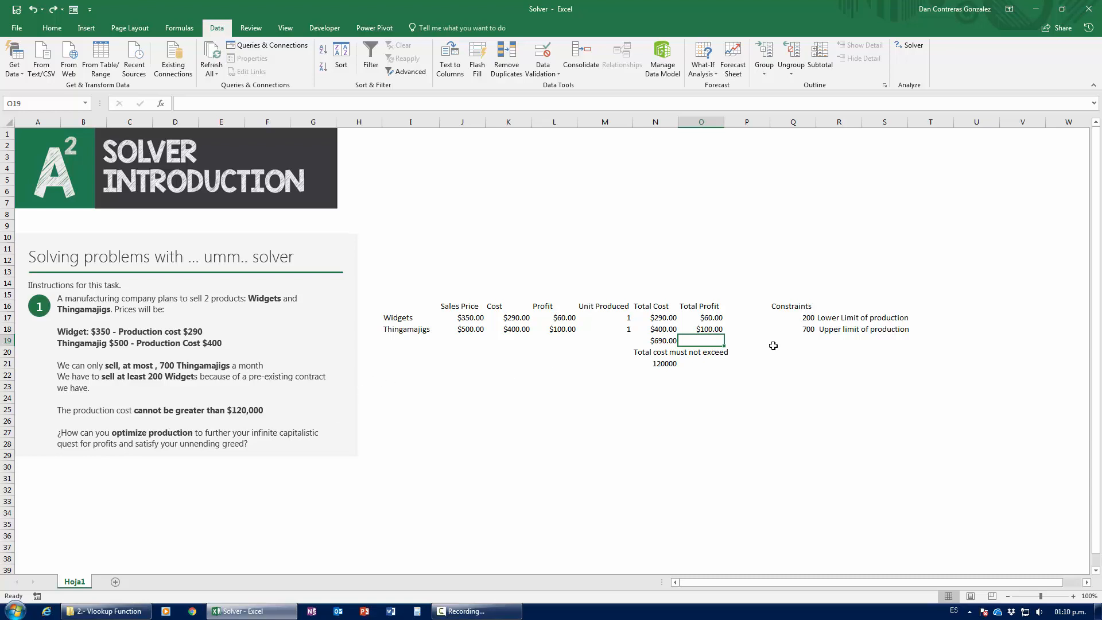
type("=")
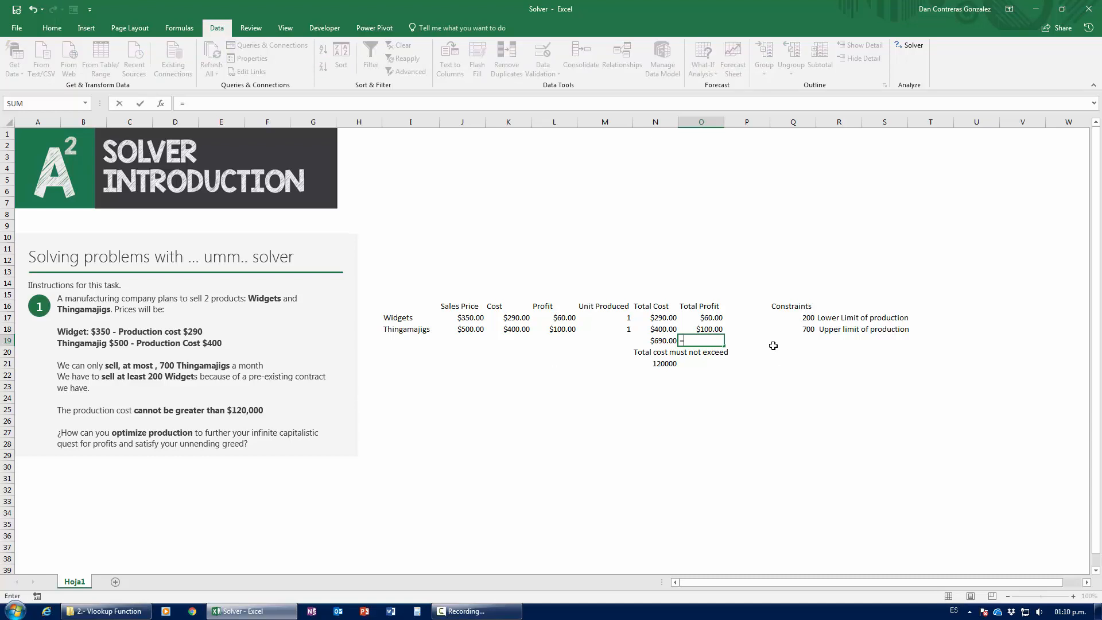
key("Up")
key("Up")
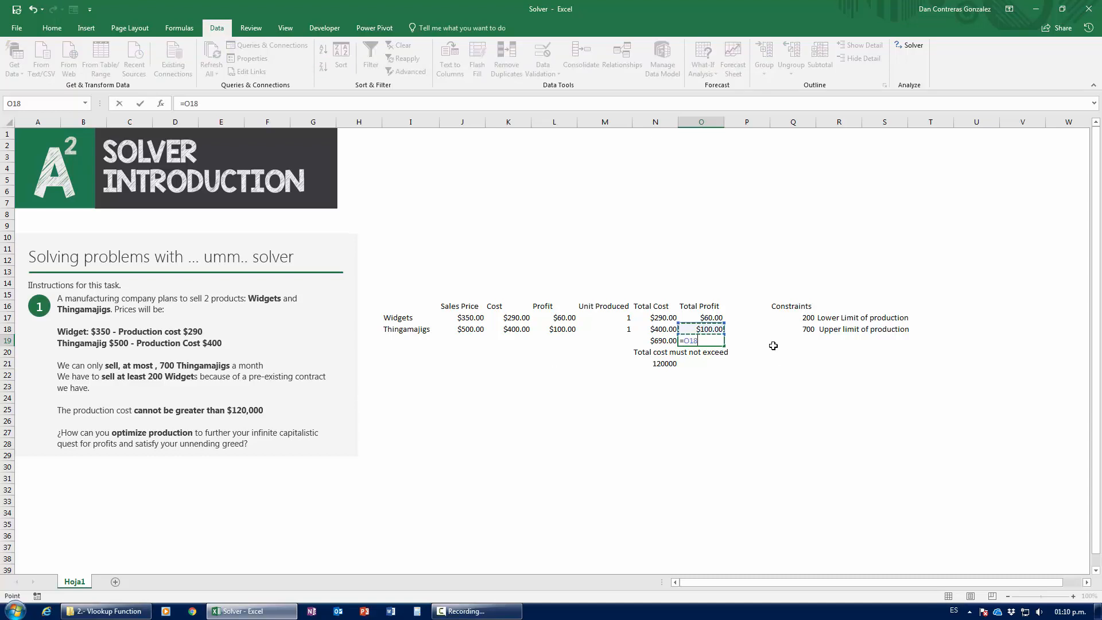
type("+")
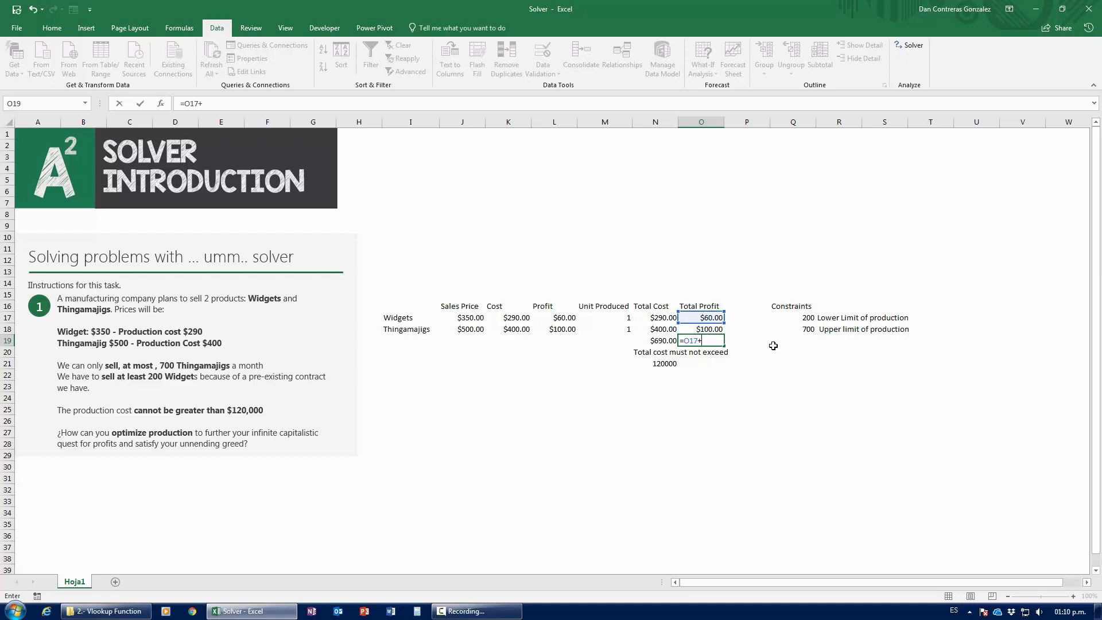
key("Up")
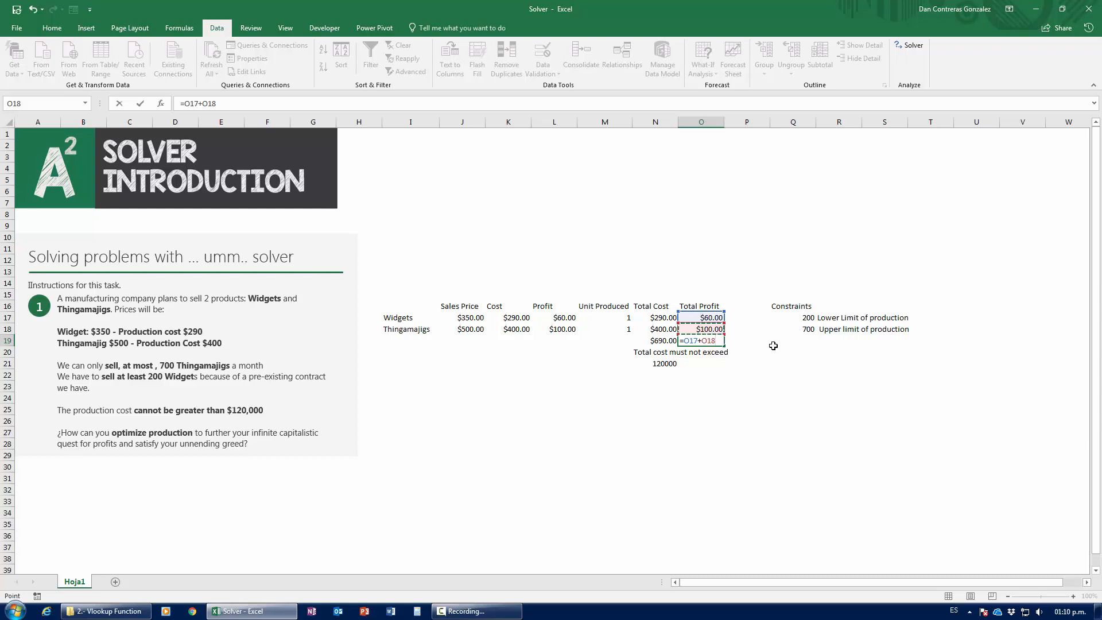
key("Return")
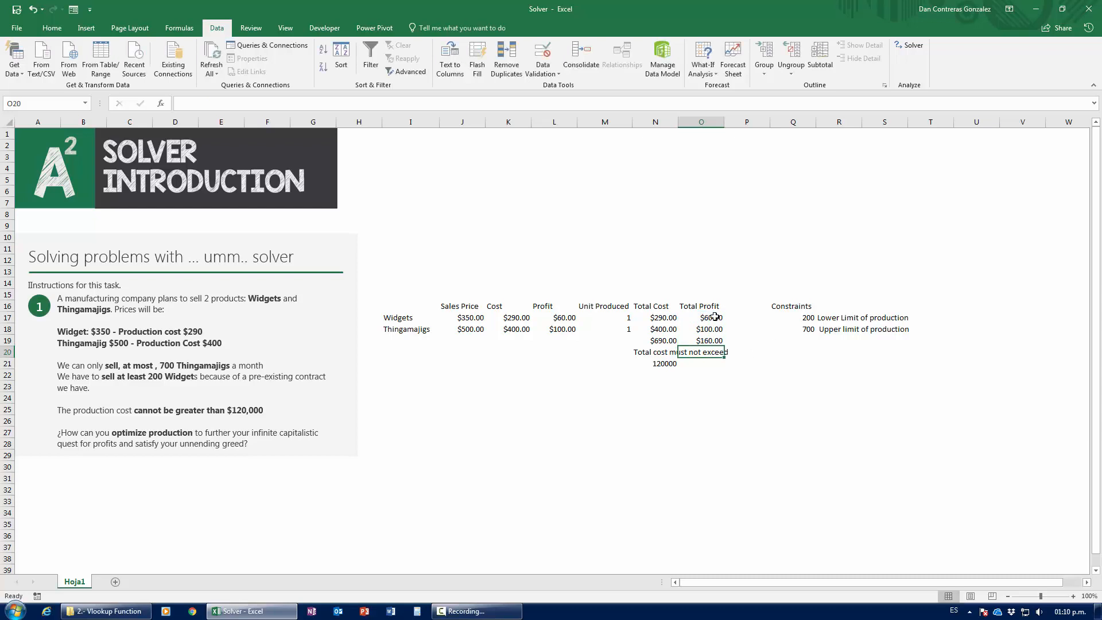
Examine the summed profit and cost cells in row 19 and the units produced cells that feed them
left_click(701, 341)
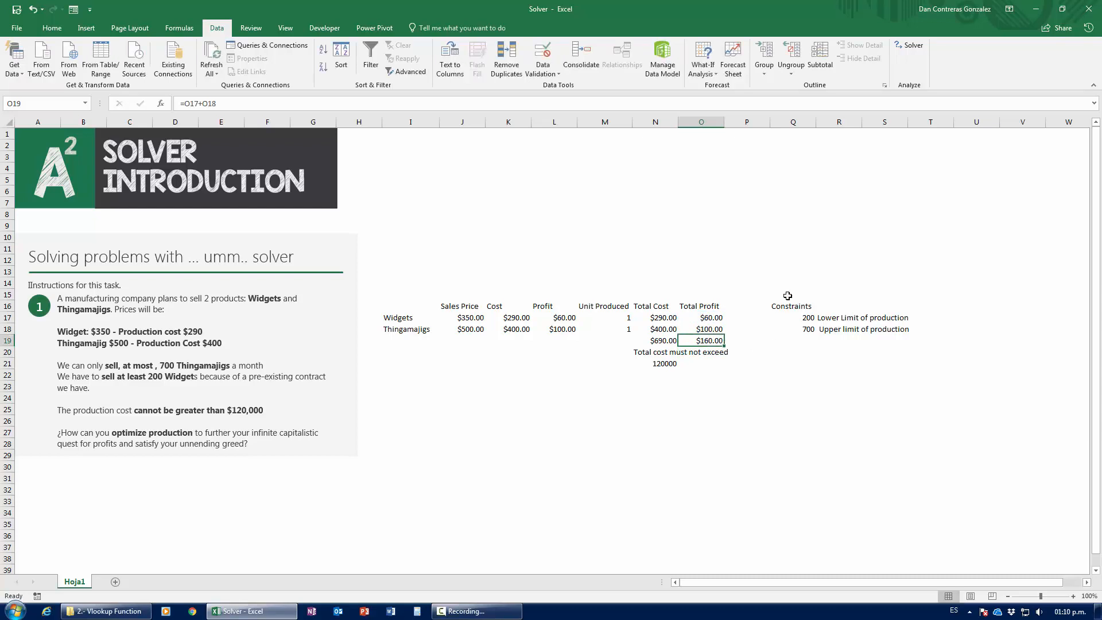
key("Left")
key("Left")
key("Left")
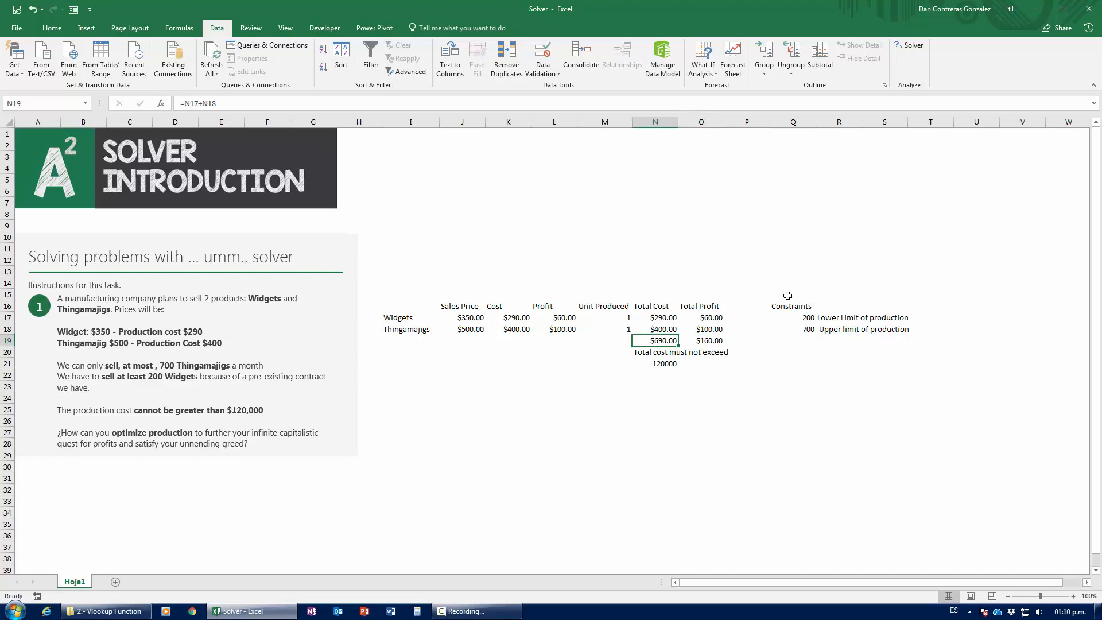
key("Up")
key("Up")
key("Right")
key("Down")
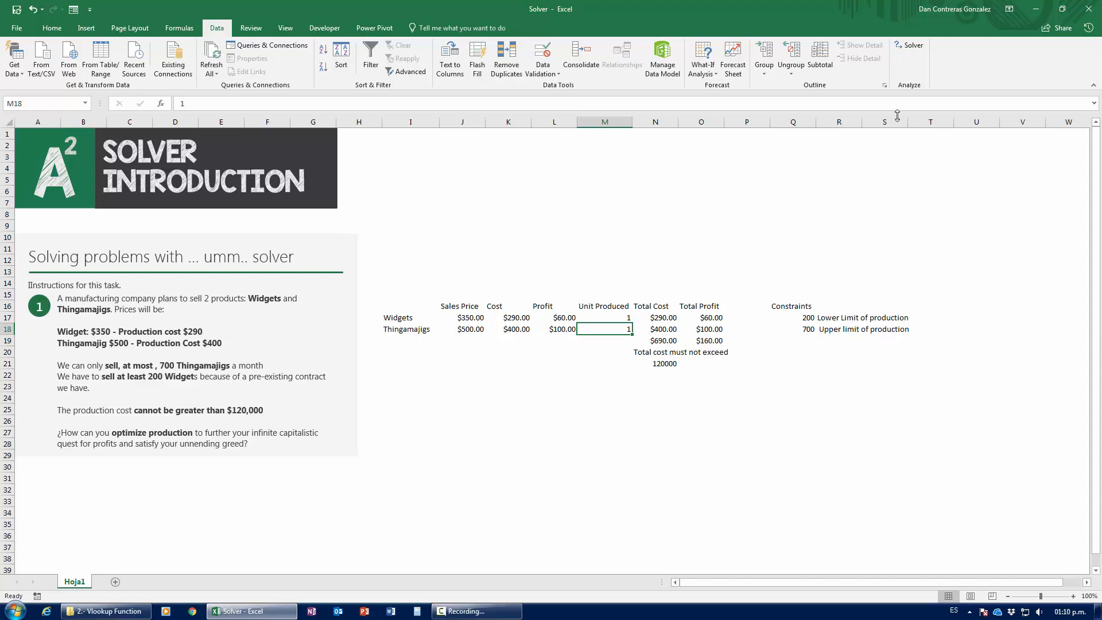
mouse_move(490, 615)
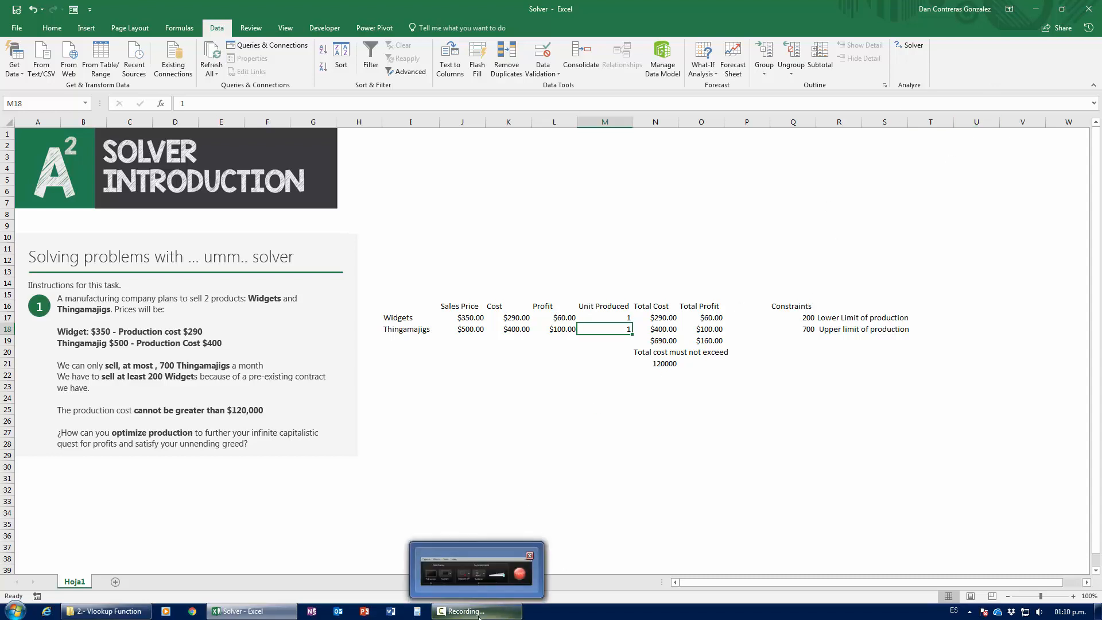
left_click(477, 569)
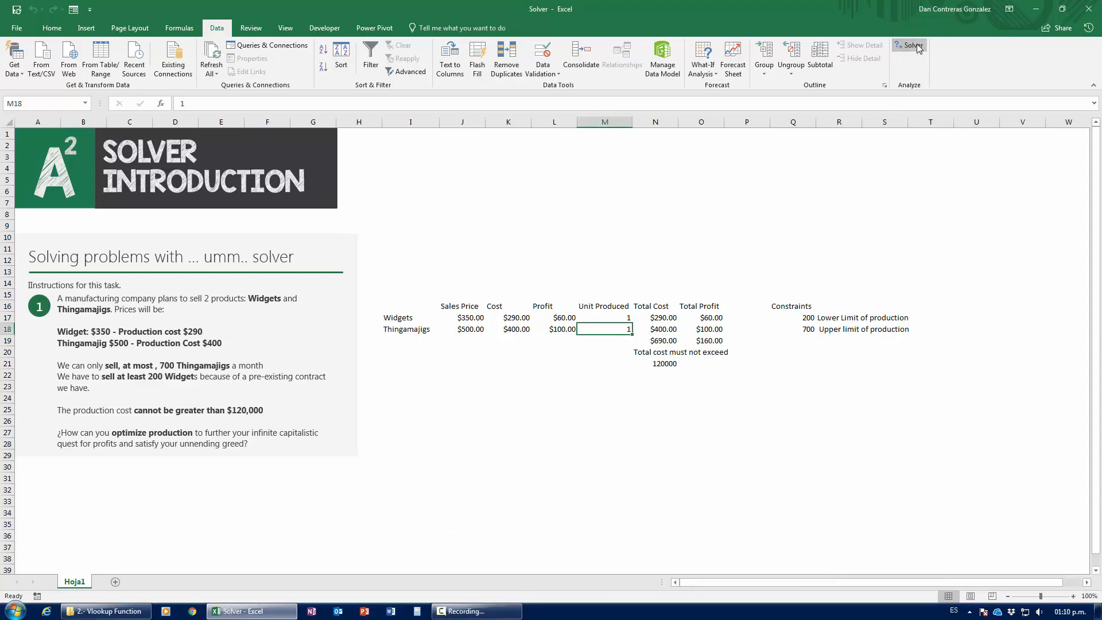
Open Solver and set the objective to the summed total profit in $O$19 with the Max option
left_click(909, 46)
left_click_drag(618, 124, 212, 143)
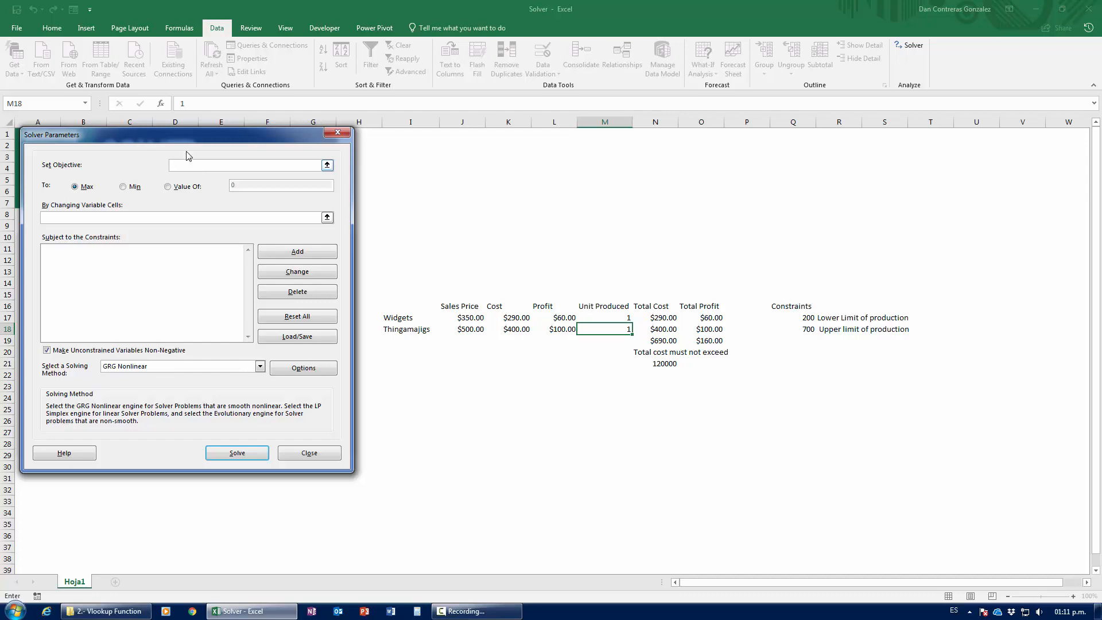
left_click(708, 338)
left_click(85, 188)
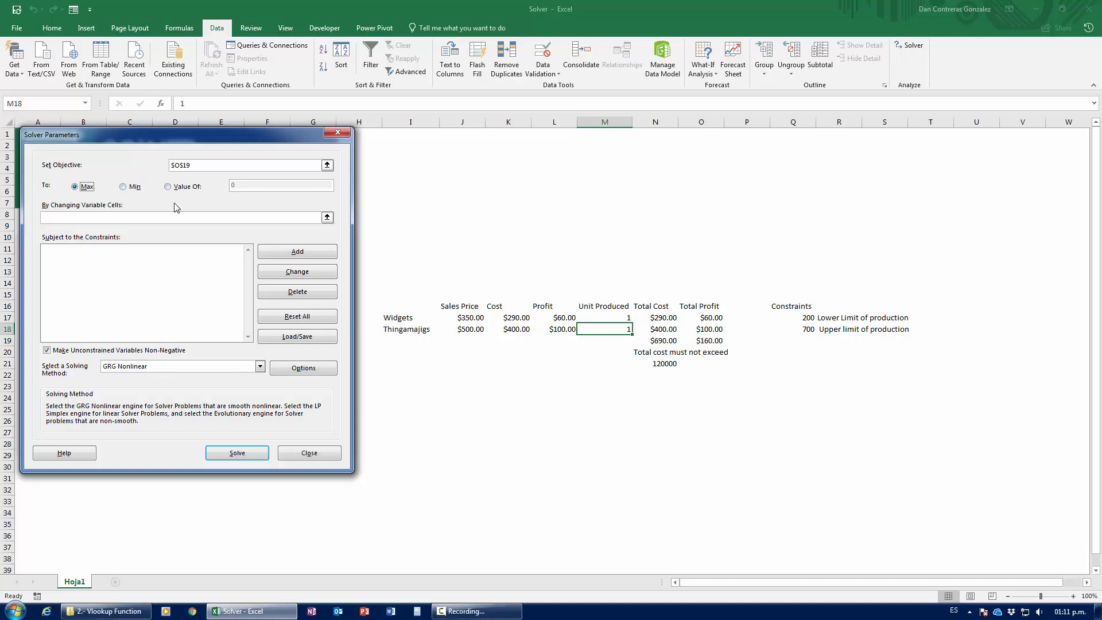
Set Solver's changing variable cells to the units produced range $M$17:$M$18
left_click(170, 217)
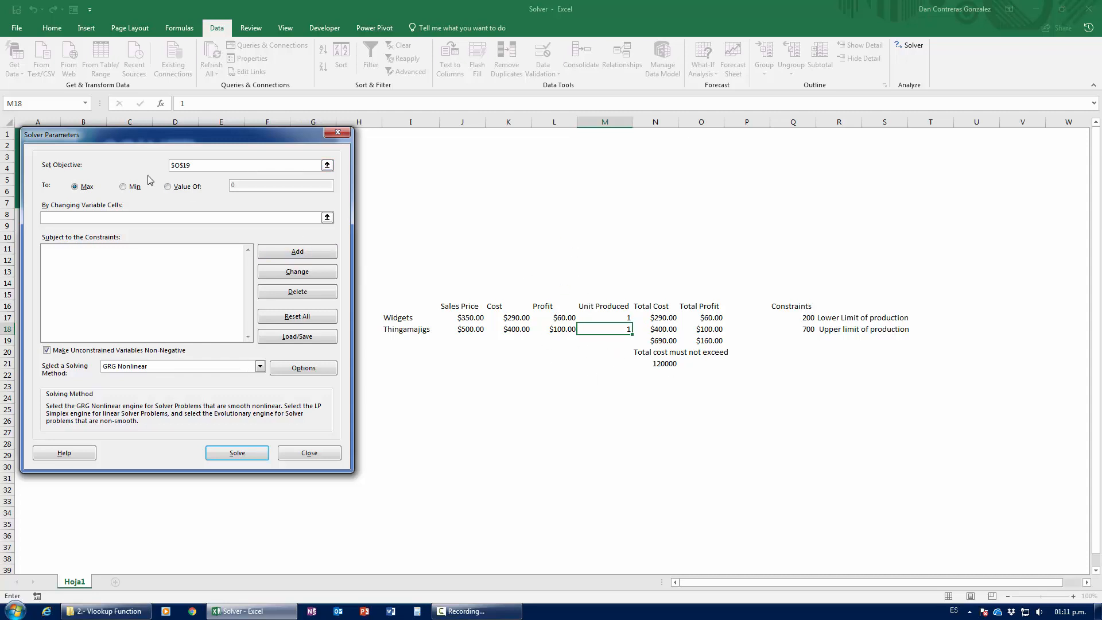
left_click(119, 218)
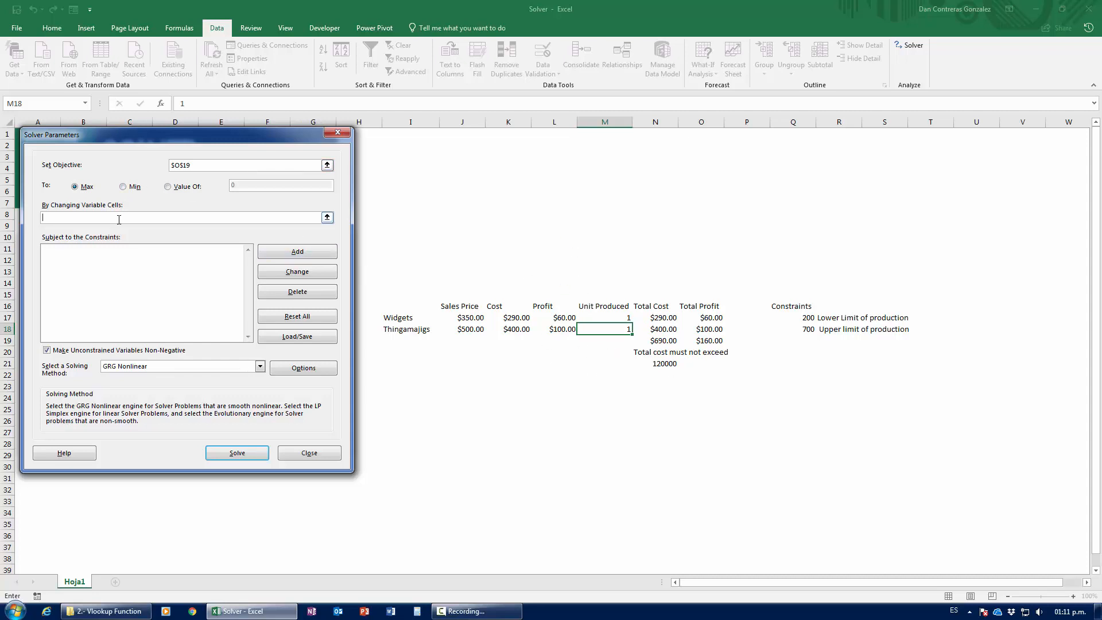
left_click(606, 319)
left_click_drag(607, 319, 606, 332)
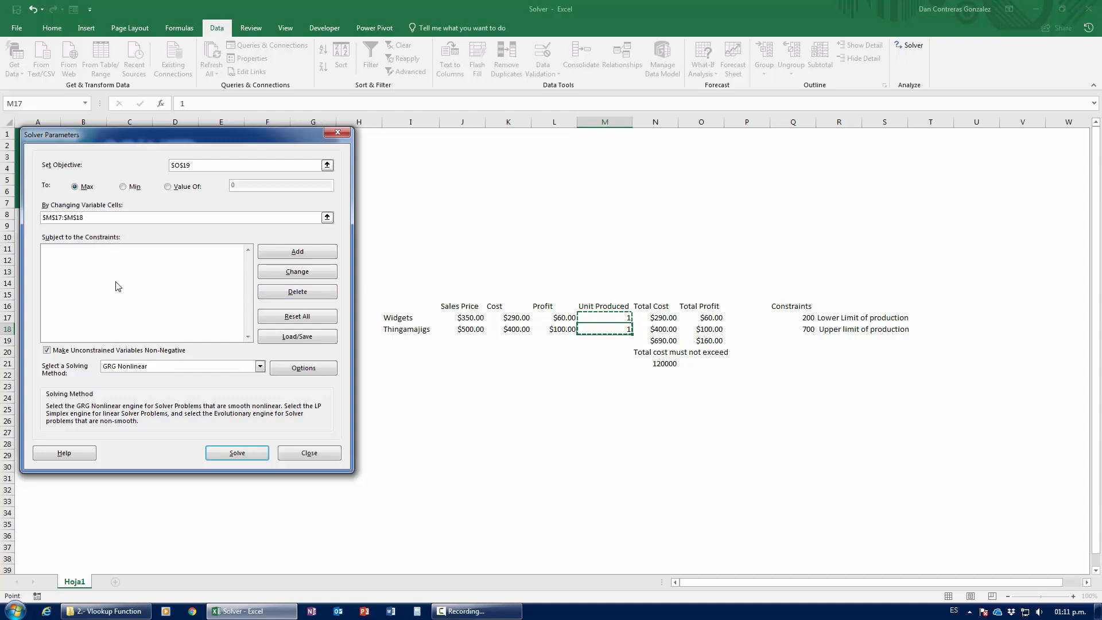
left_click_drag(224, 131, 234, 84)
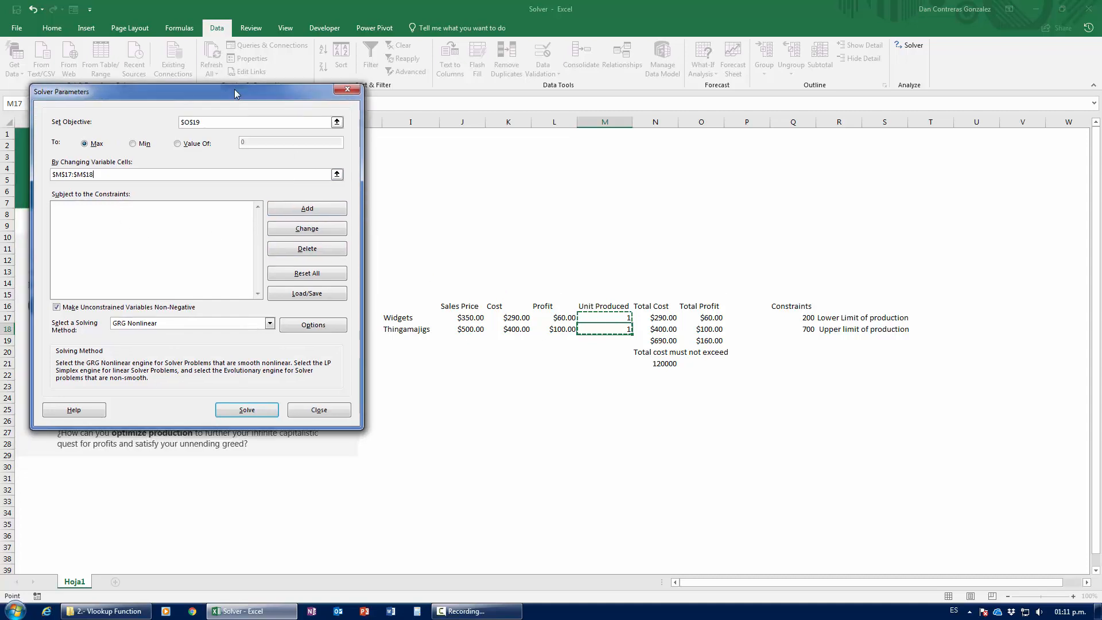
Add a Solver constraint requiring Widgets units produced $M$17 to be >= the lower production limit in $Q$17
left_click(300, 206)
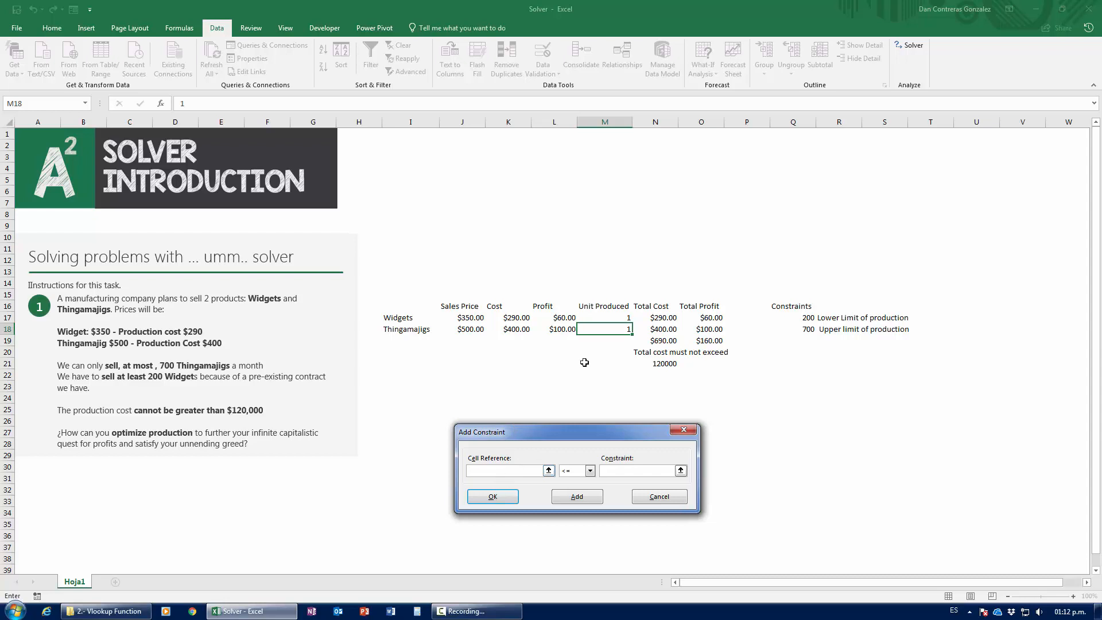
left_click(590, 321)
left_click(590, 470)
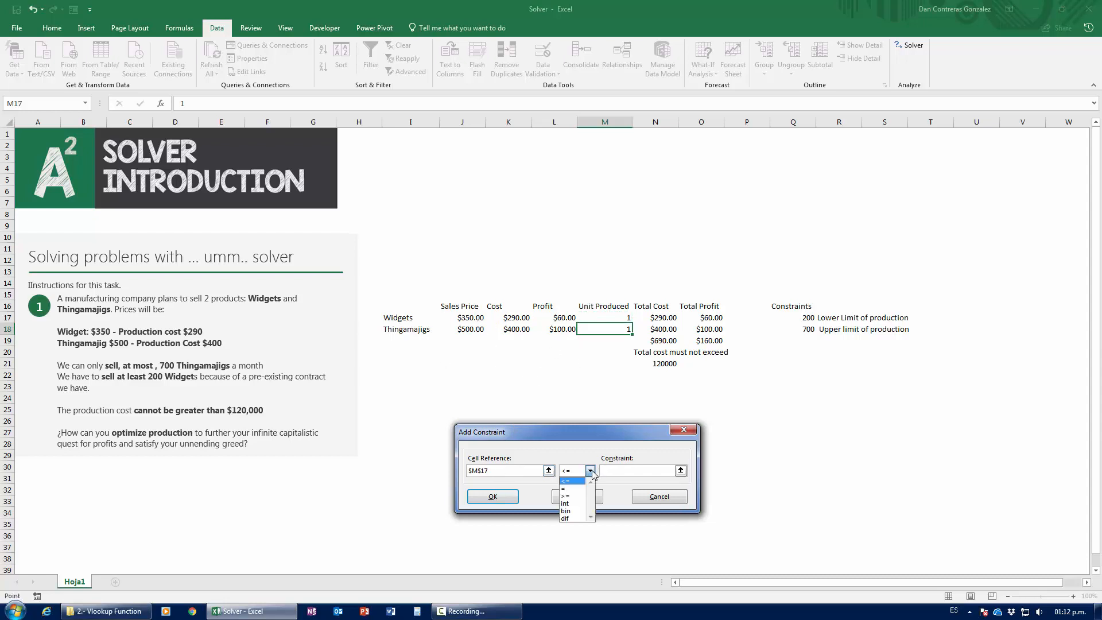
left_click(578, 497)
left_click(663, 468)
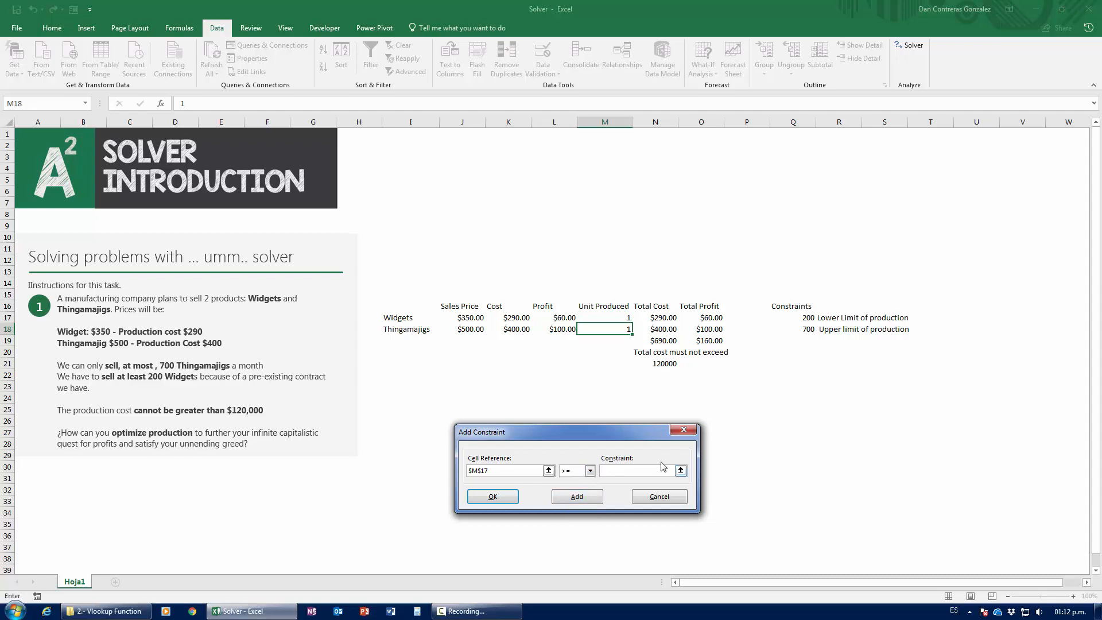
left_click(805, 317)
left_click_drag(596, 437, 579, 427)
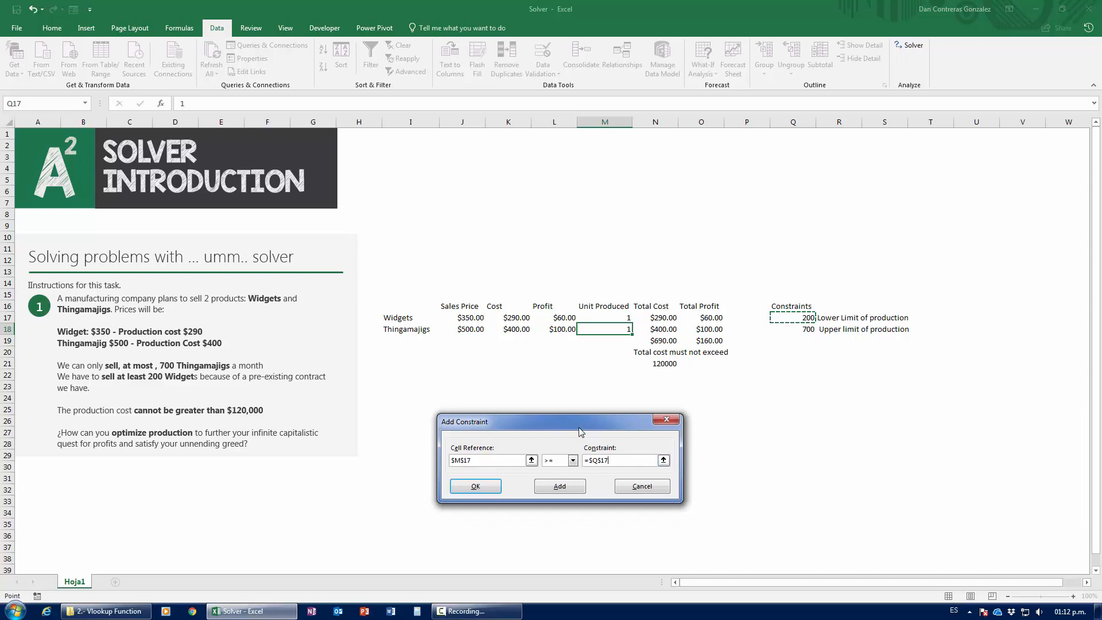
left_click(559, 486)
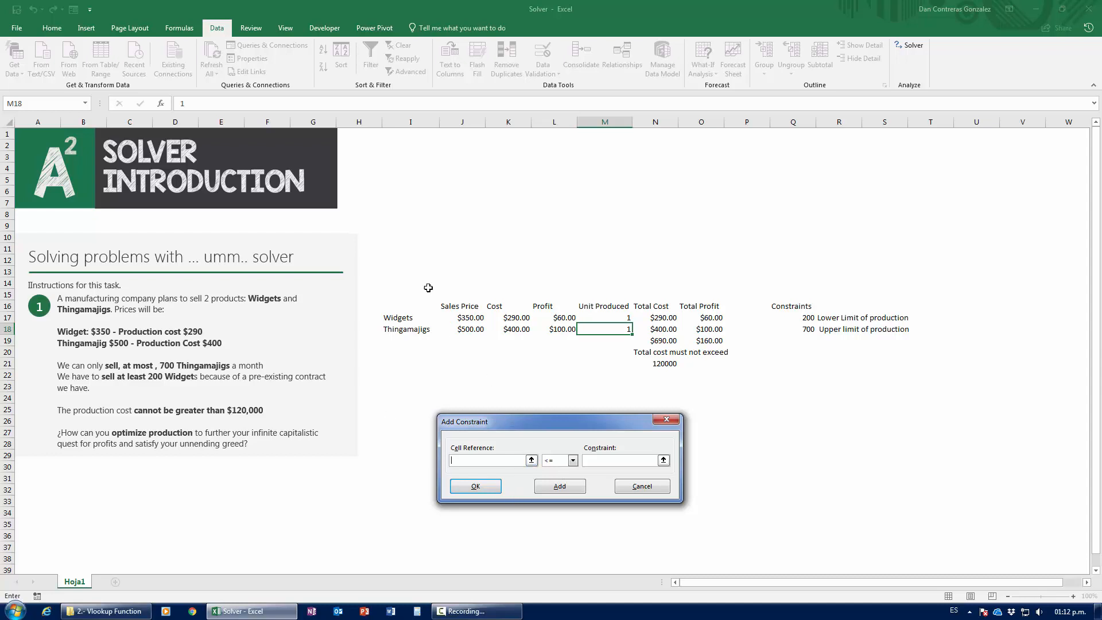
Add a constraint keeping Thingamajigs units produced $M$18 <= the upper production limit in $Q$18
left_click(603, 327)
left_click(590, 461)
left_click(807, 331)
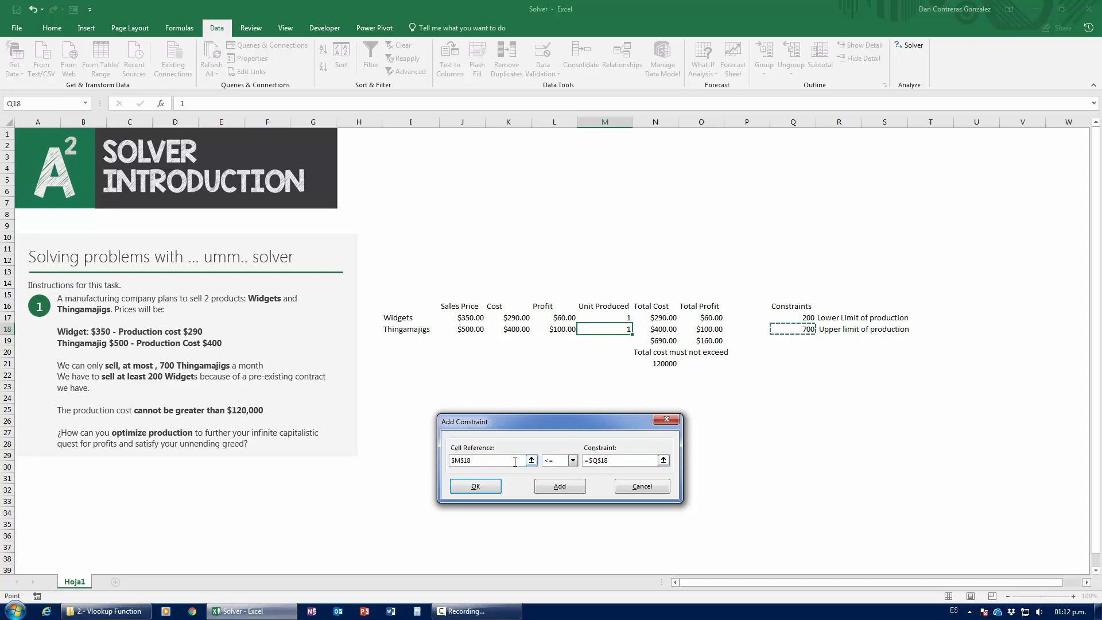
left_click(560, 487)
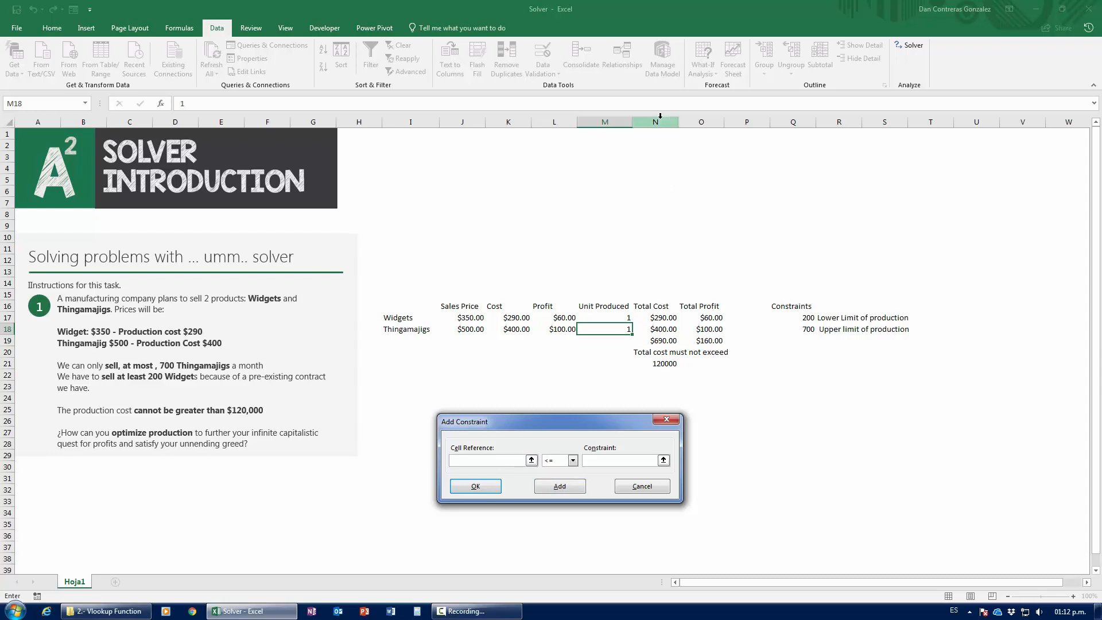
Add a final constraint keeping the summed total cost $N$19 <= the cost limit in $N$21, and return to the Solver parameters
left_click(663, 340)
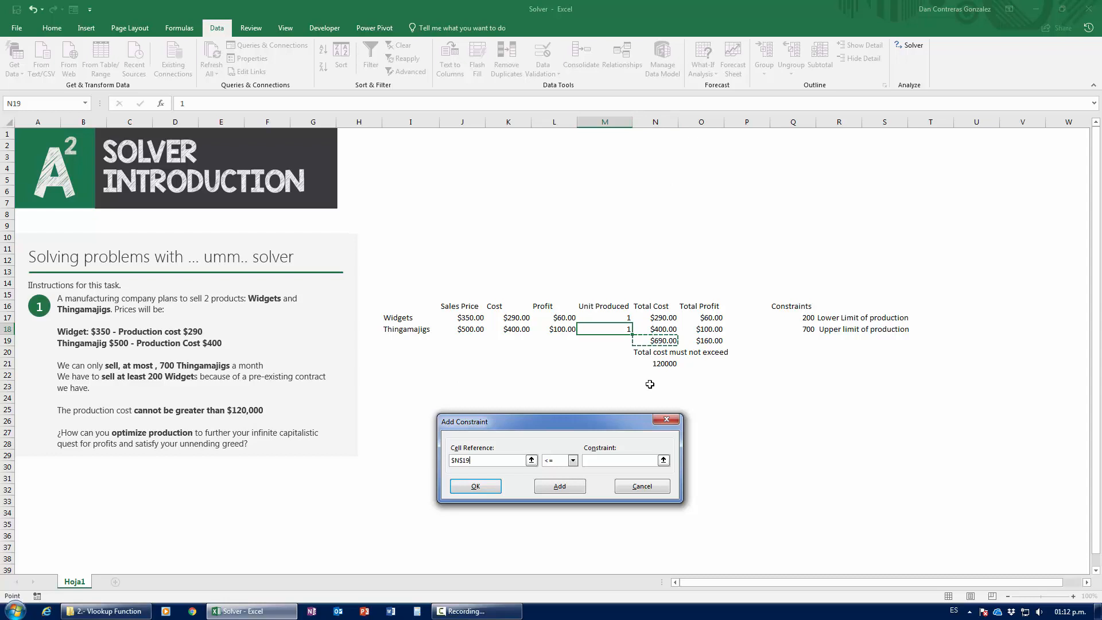
left_click(596, 459)
left_click(655, 363)
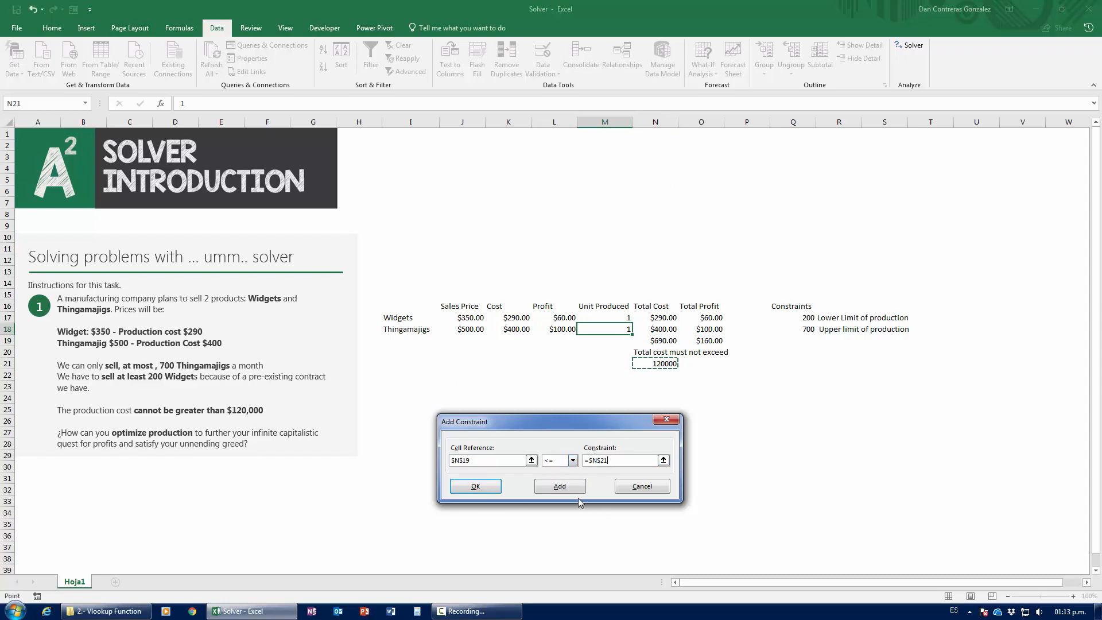
left_click(475, 486)
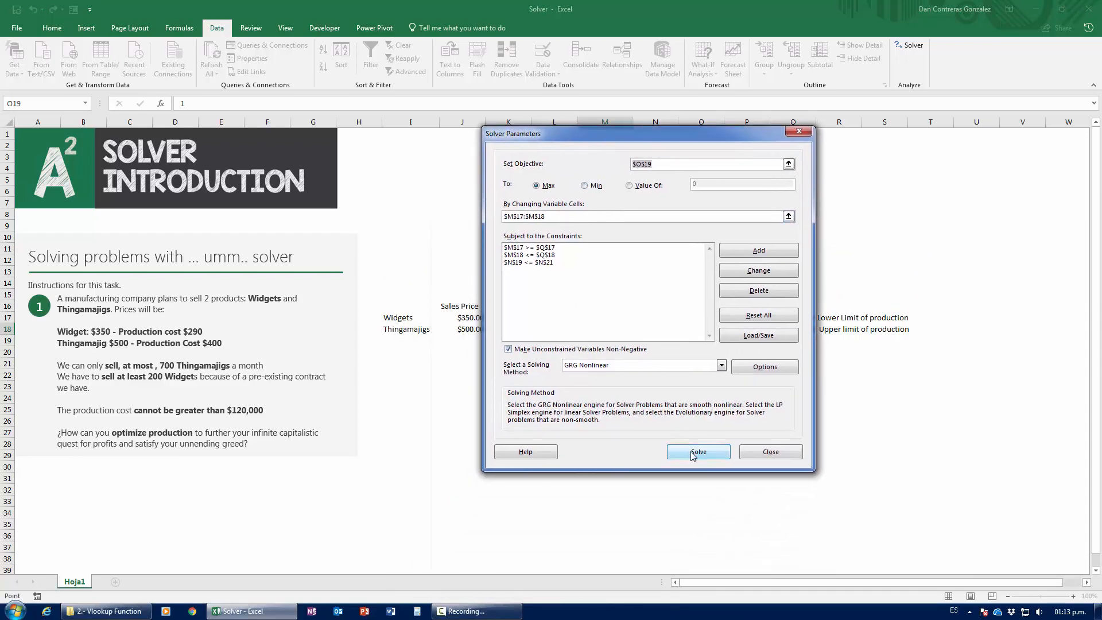
Solve the model with the GRG Nonlinear method and keep the Solver solution
left_click(692, 453)
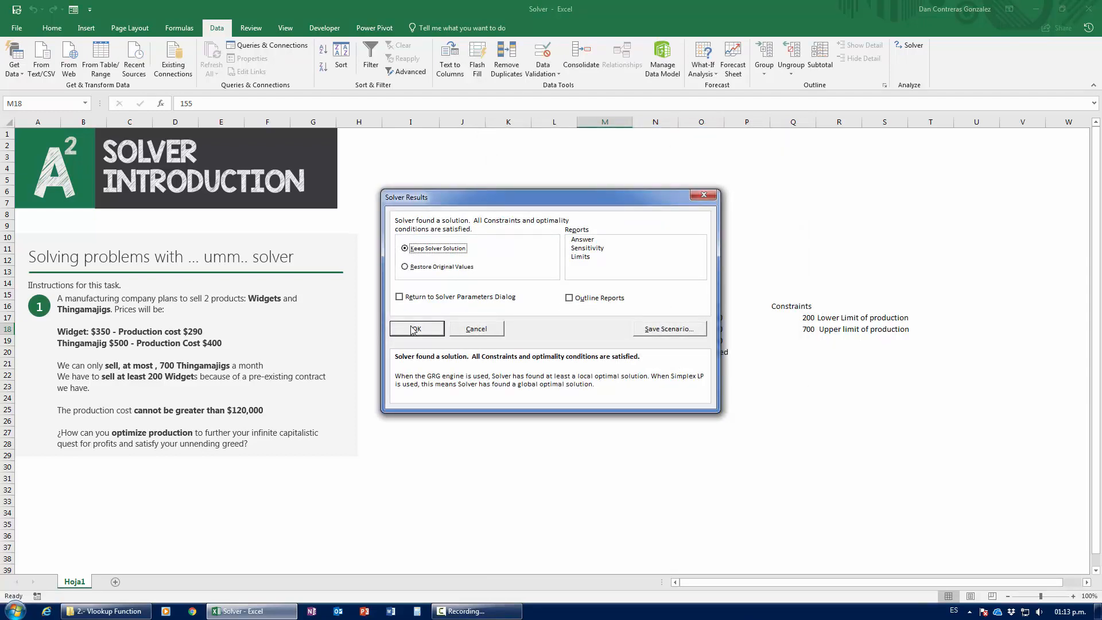
left_click_drag(477, 203, 267, 221)
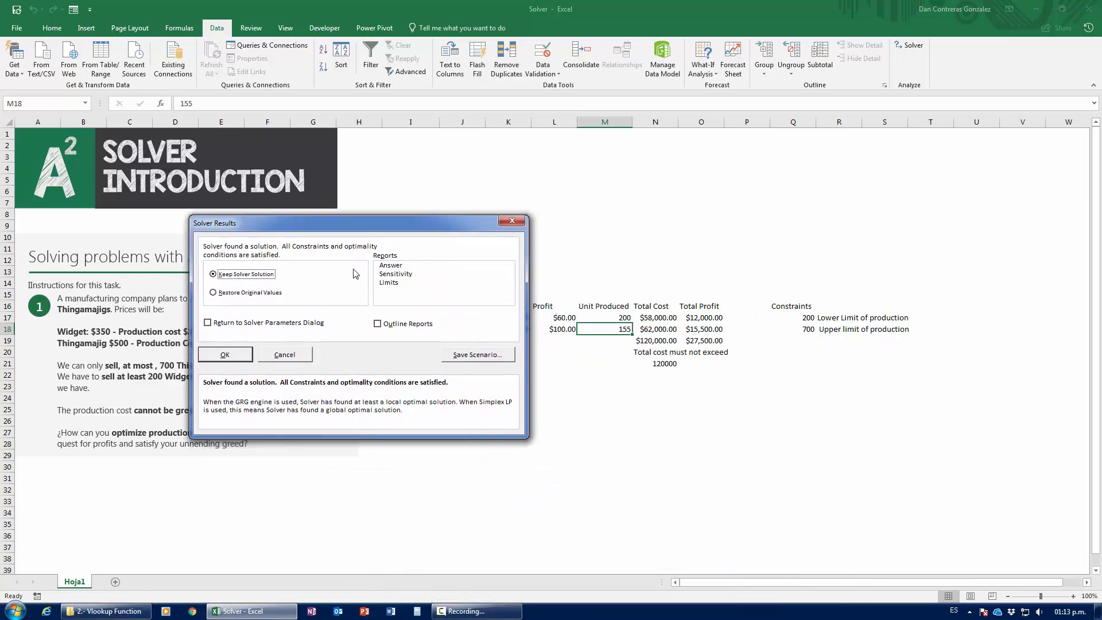
left_click_drag(339, 224, 266, 224)
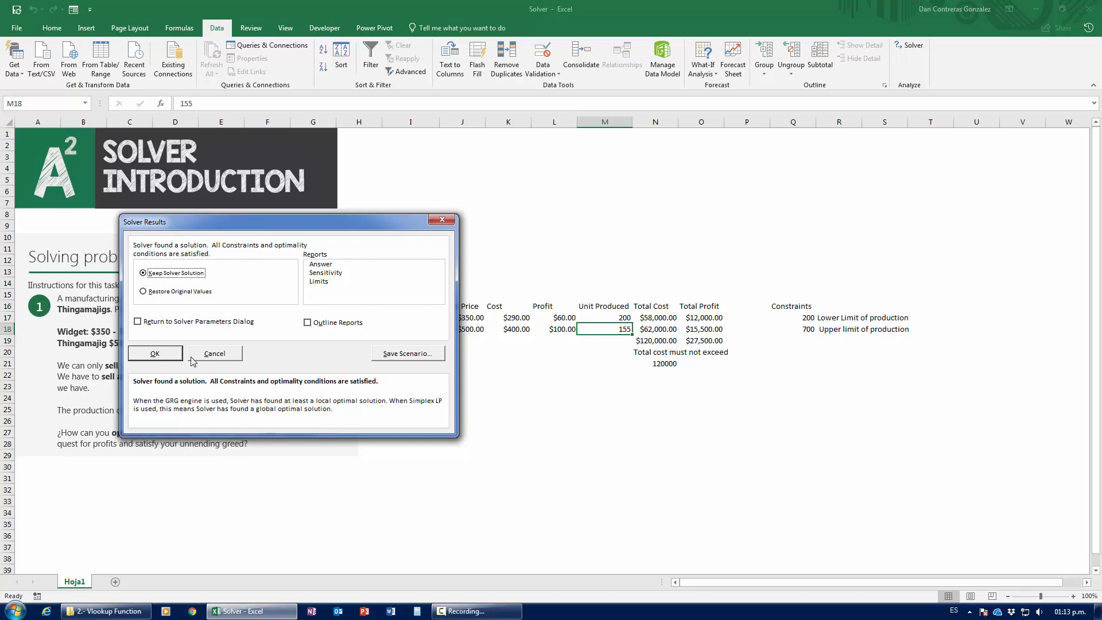
left_click(155, 355)
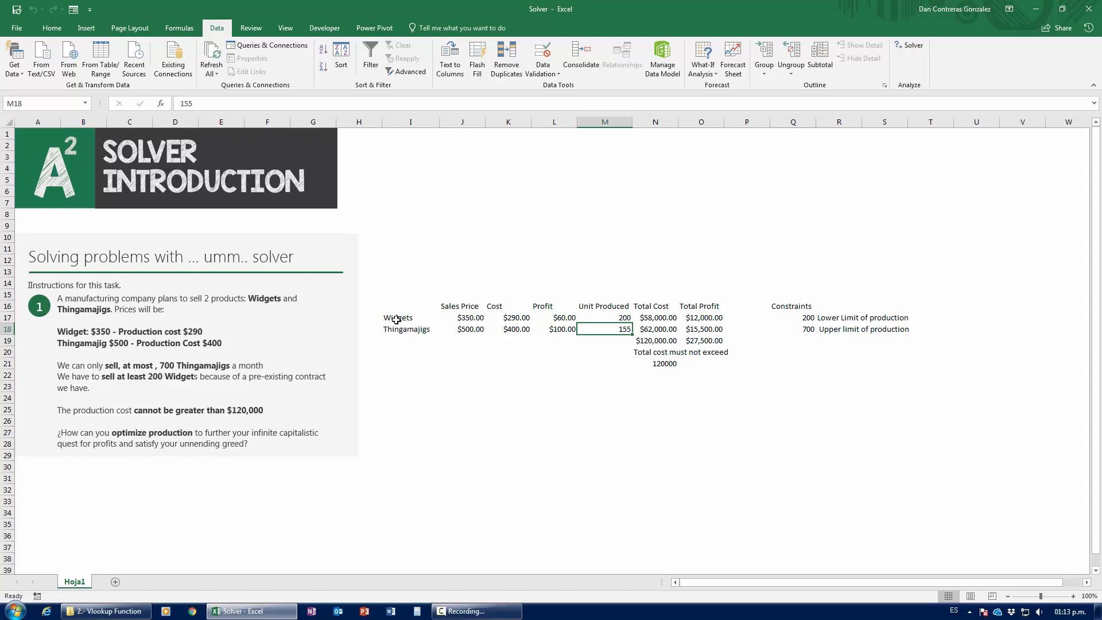
Examine the solved Widgets row and its units produced, and review Solver's parameters and available solving methods without changing them
left_click_drag(396, 318, 896, 318)
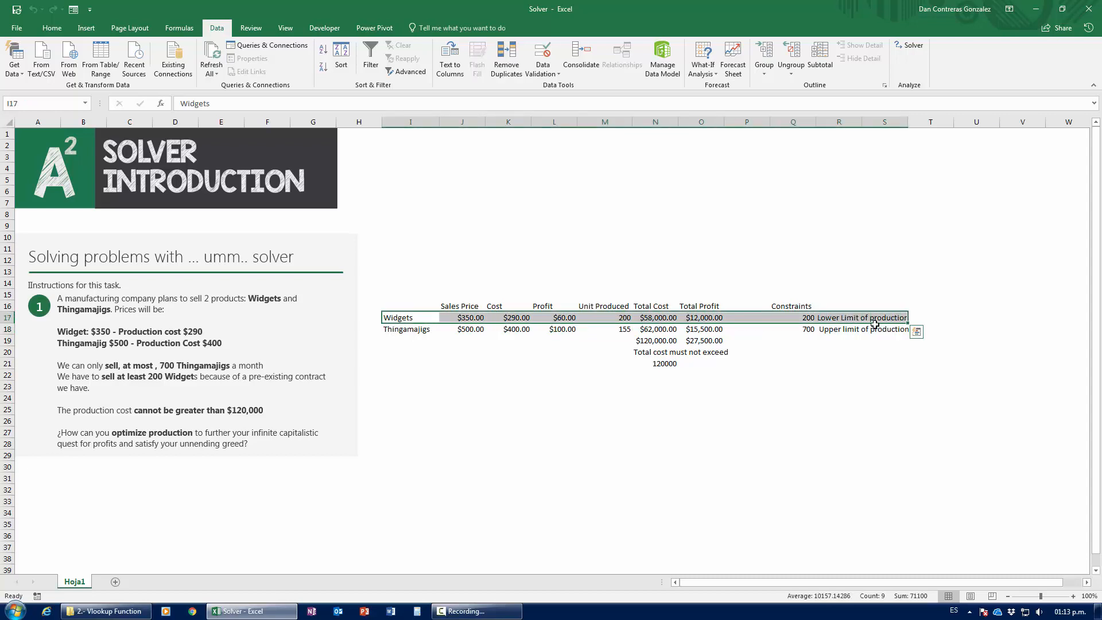
left_click(616, 319)
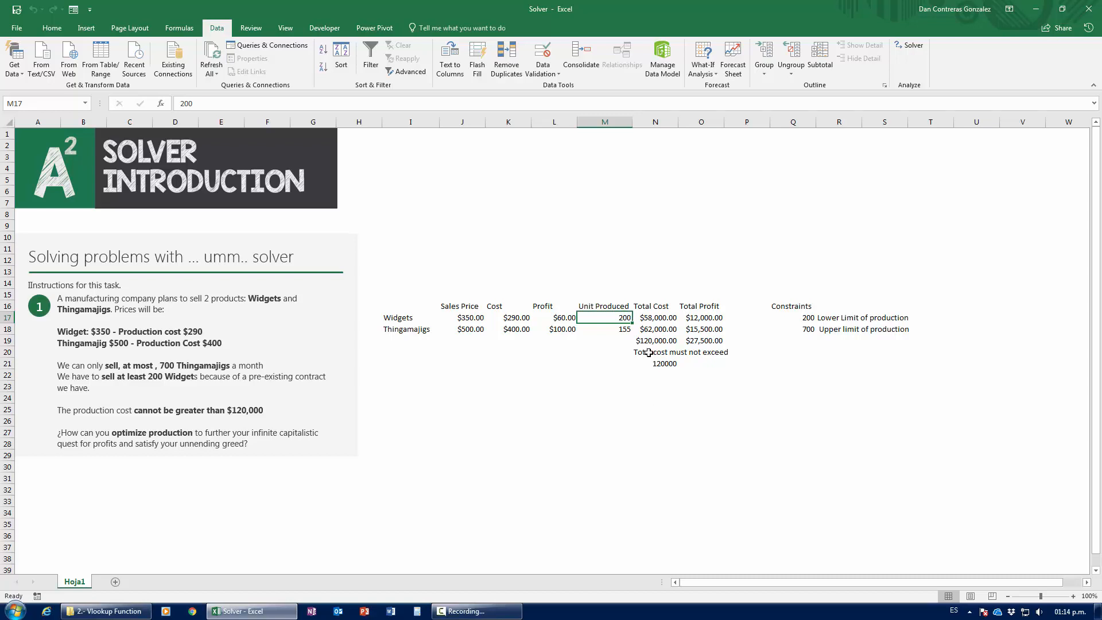
left_click(909, 48)
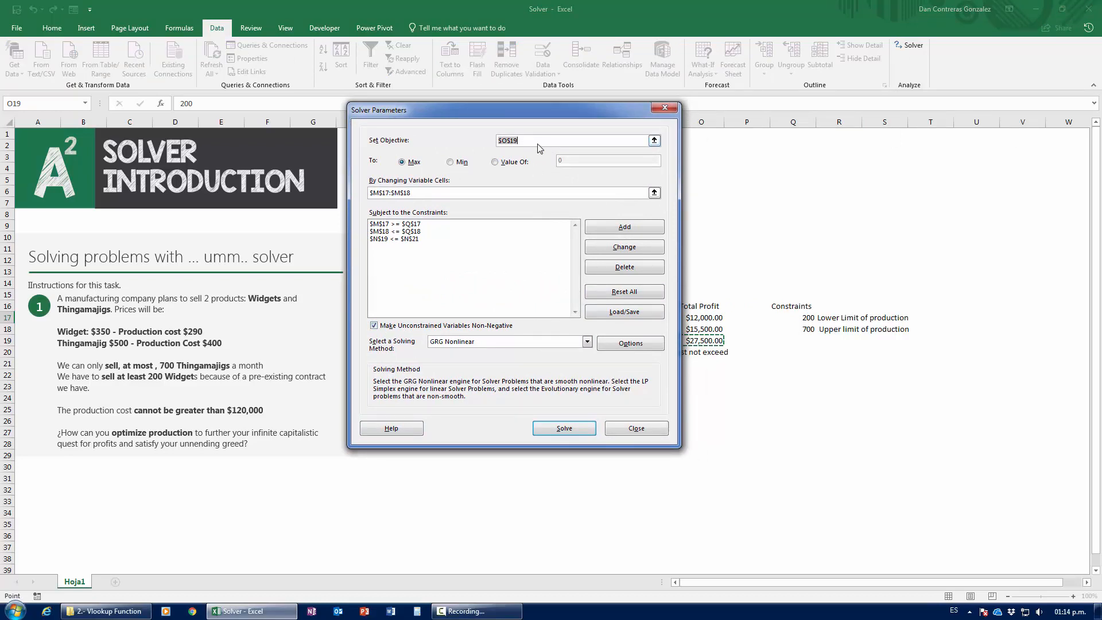
left_click_drag(532, 114, 280, 139)
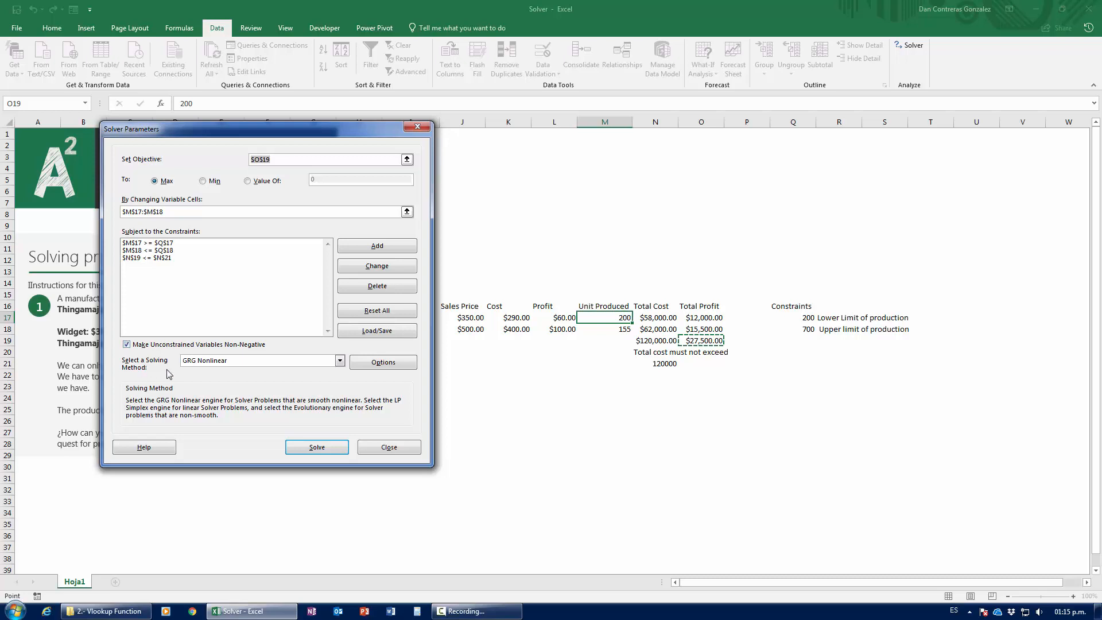
left_click(218, 363)
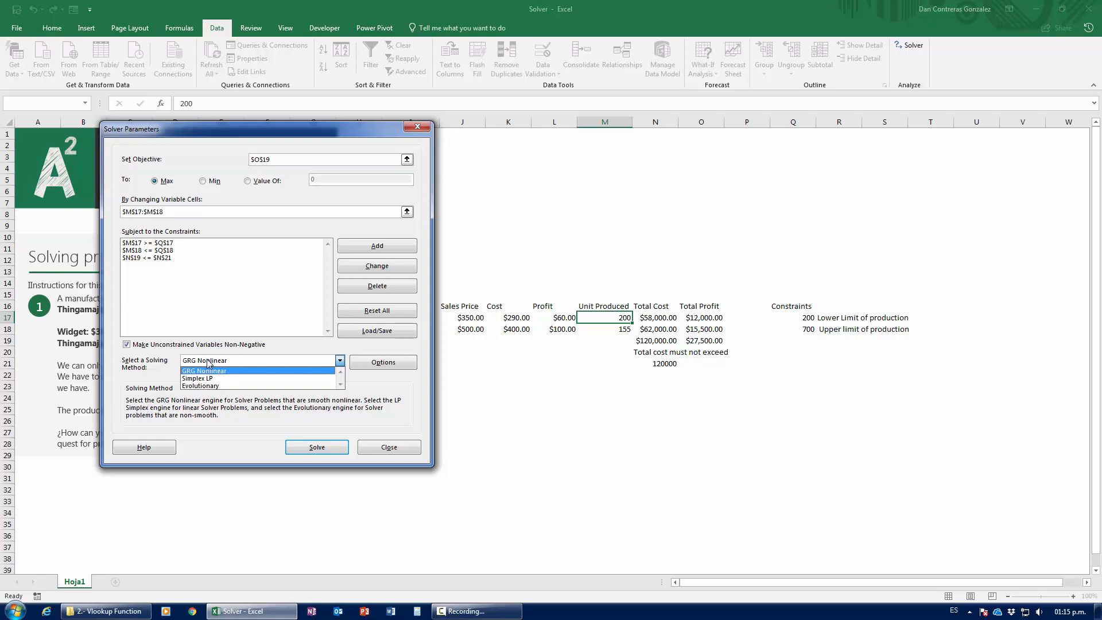
left_click(389, 447)
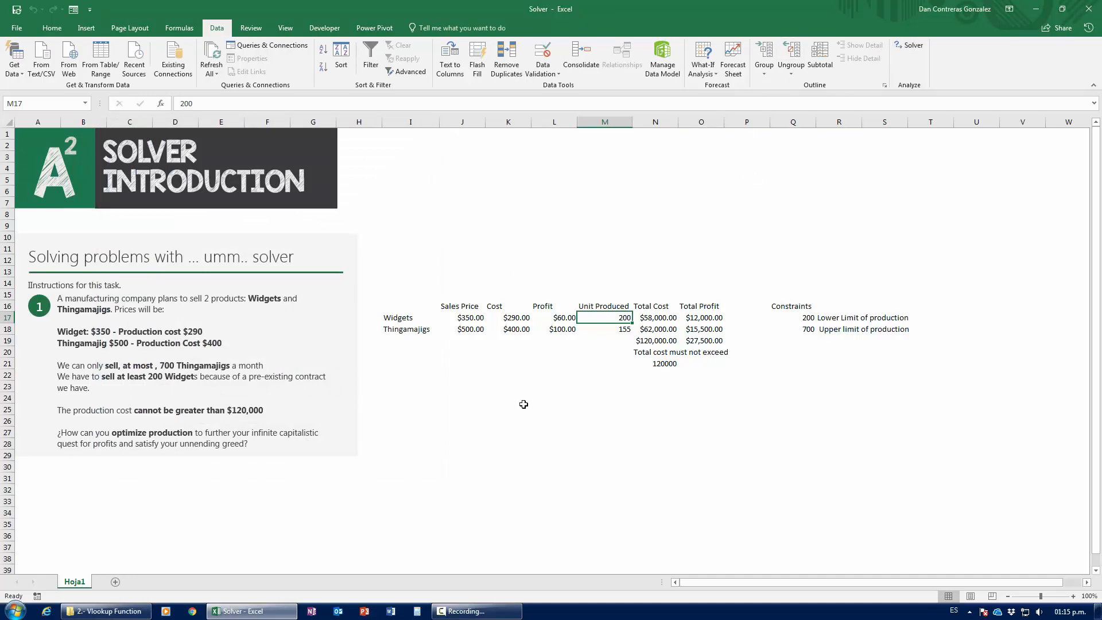
mouse_move(477, 611)
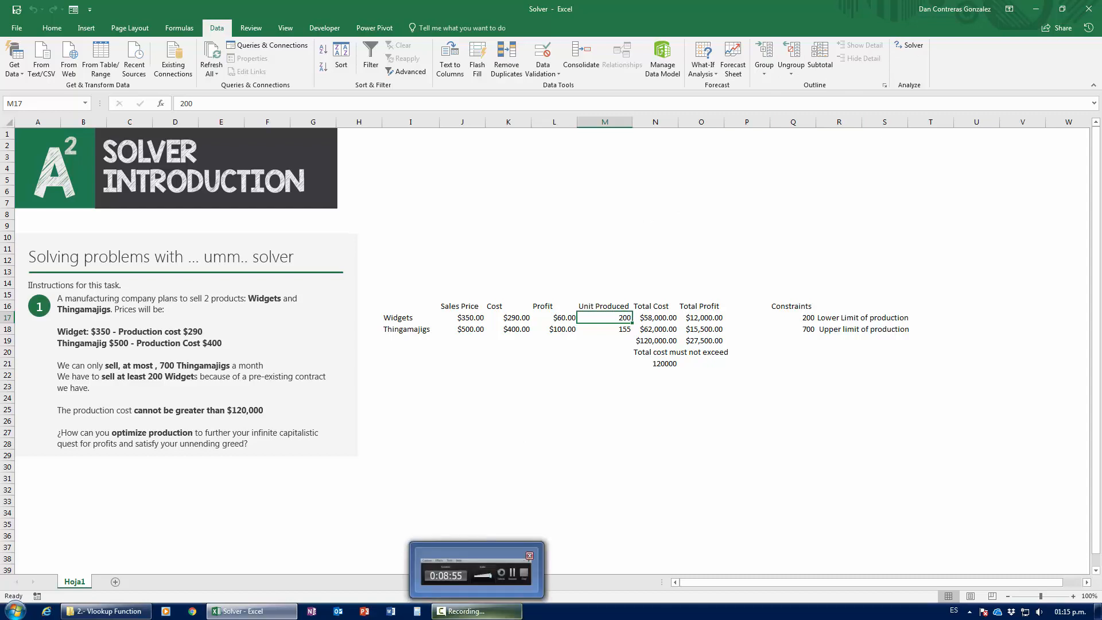